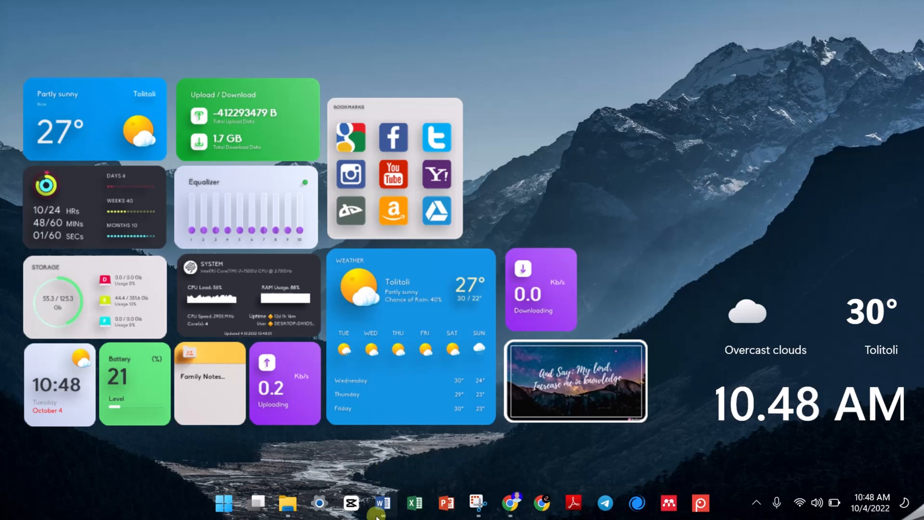
{"action": "right_click", "coordinate": [731, 196]}
{"action": "left_click", "coordinate": [738, 250]}
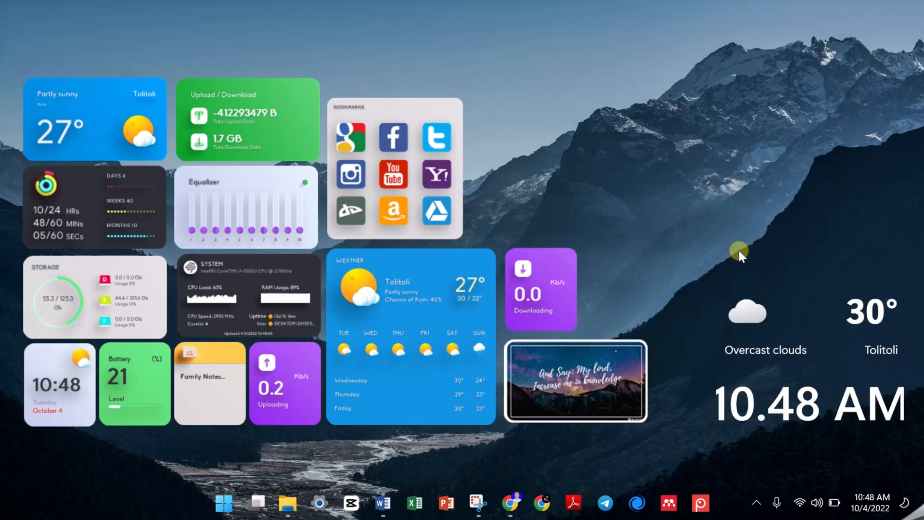
- Switch to Word with the SURAT KUASA AMBIL IJAZAH document and bring the title on its first page into view
{"action": "left_click", "coordinate": [383, 506]}
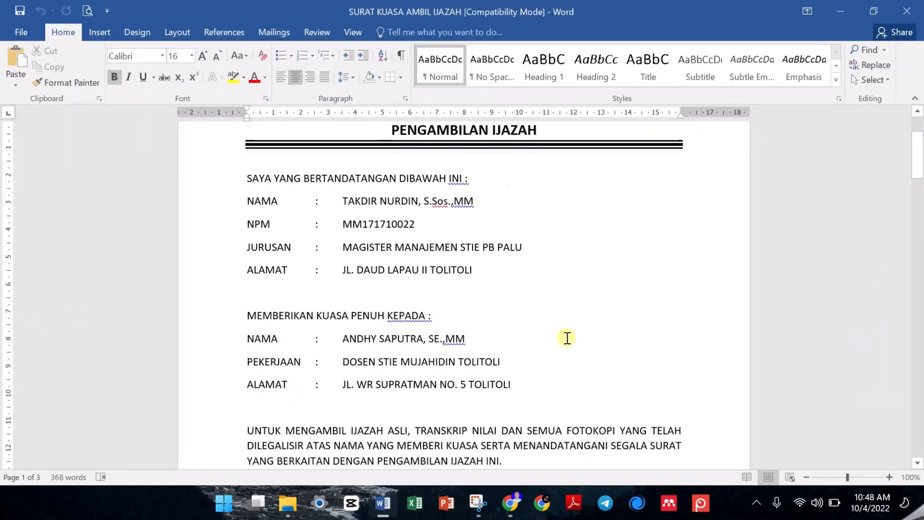
{"action": "scroll", "coordinate": [568, 338], "scroll_direction": "up", "scroll_amount": 2}
{"action": "scroll", "coordinate": [567, 337], "scroll_direction": "down", "scroll_amount": 3}
{"action": "scroll", "coordinate": [567, 337], "scroll_direction": "up", "scroll_amount": 2}
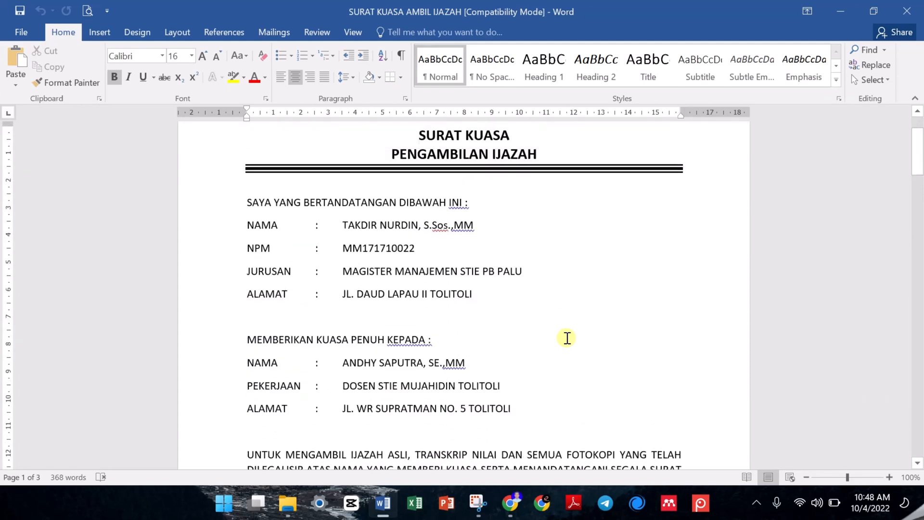
{"action": "scroll", "coordinate": [567, 337], "scroll_direction": "up", "scroll_amount": 2}
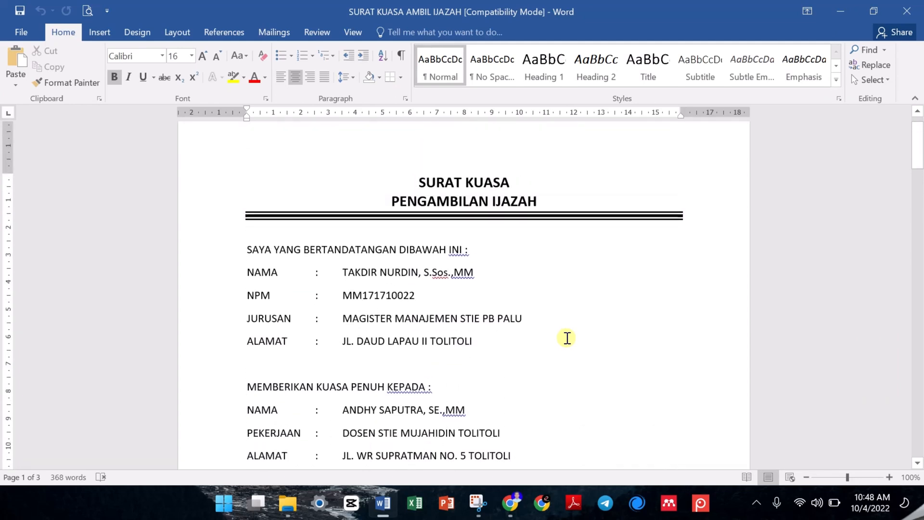
{"action": "scroll", "coordinate": [567, 337], "scroll_direction": "down", "scroll_amount": 1}
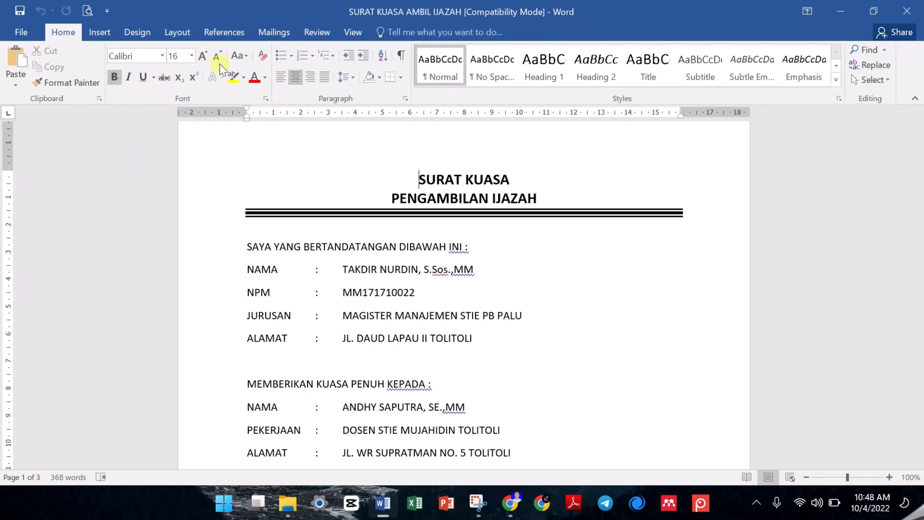
- Remove the bold formatting from both lines of the title SURAT KUASA PENGAMBILAN IJAZAH
{"action": "left_click", "coordinate": [418, 183]}
{"action": "left_click_drag", "start_coordinate": [418, 183], "coordinate": [540, 188]}
{"action": "left_click", "coordinate": [420, 181]}
{"action": "left_click_drag", "start_coordinate": [420, 181], "coordinate": [526, 190]}
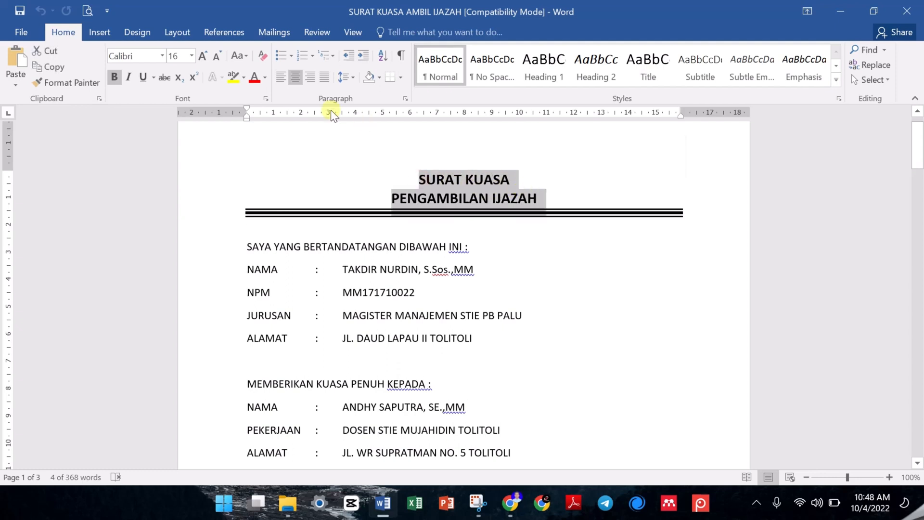
{"action": "left_click", "coordinate": [115, 77]}
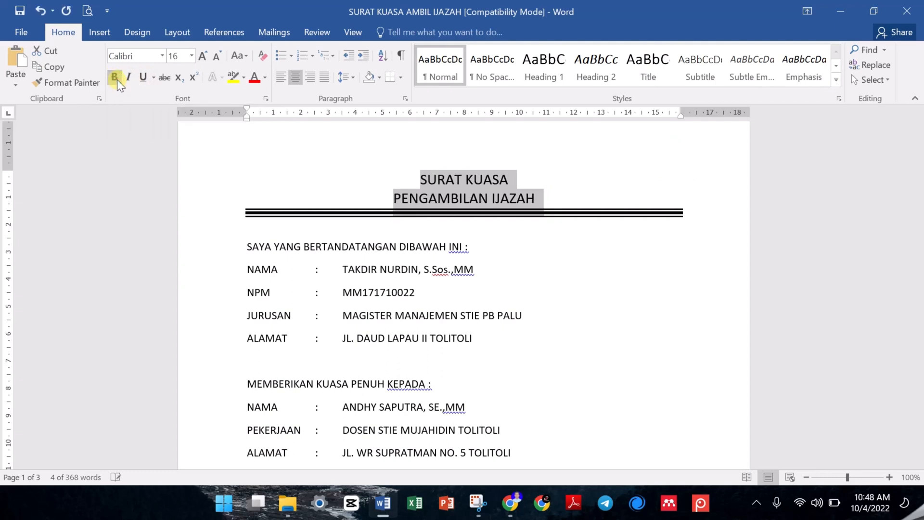
- Try left and right alignment on the two title lines and return them to centred alignment
{"action": "left_click", "coordinate": [285, 82]}
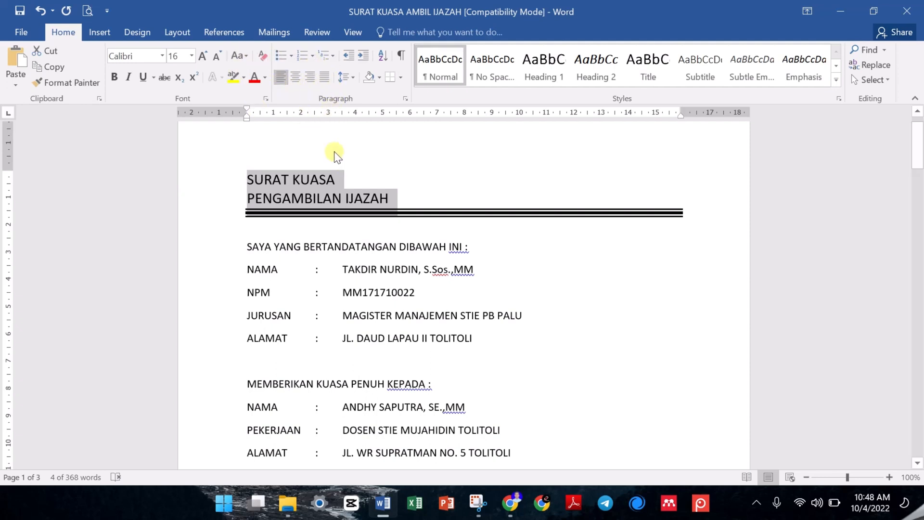
{"action": "left_click", "coordinate": [309, 77]}
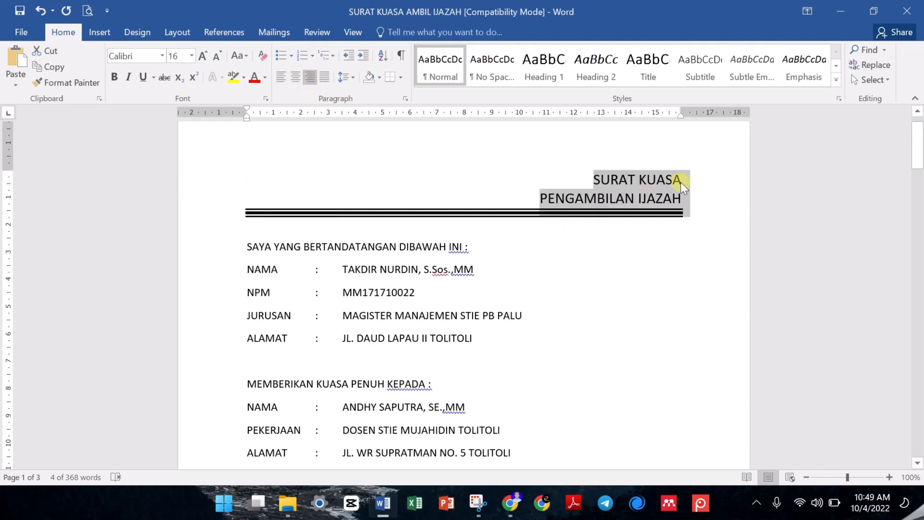
{"action": "left_click", "coordinate": [295, 76]}
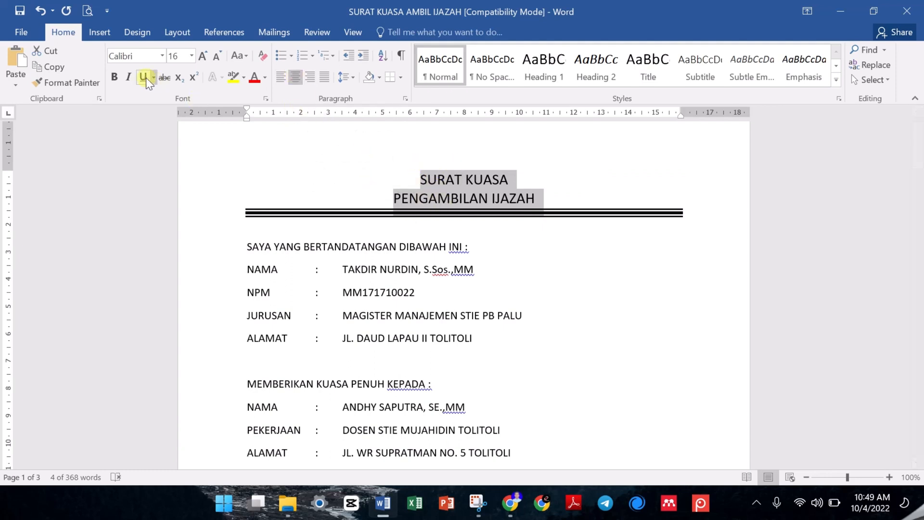
- Try bold, italic and underline on the two title lines and remove all three formats again
{"action": "left_click", "coordinate": [114, 80]}
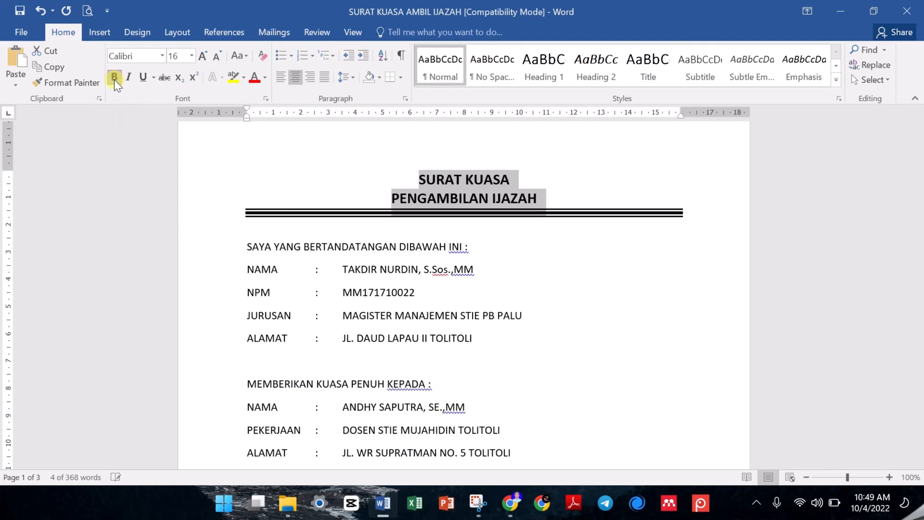
{"action": "left_click", "coordinate": [130, 77]}
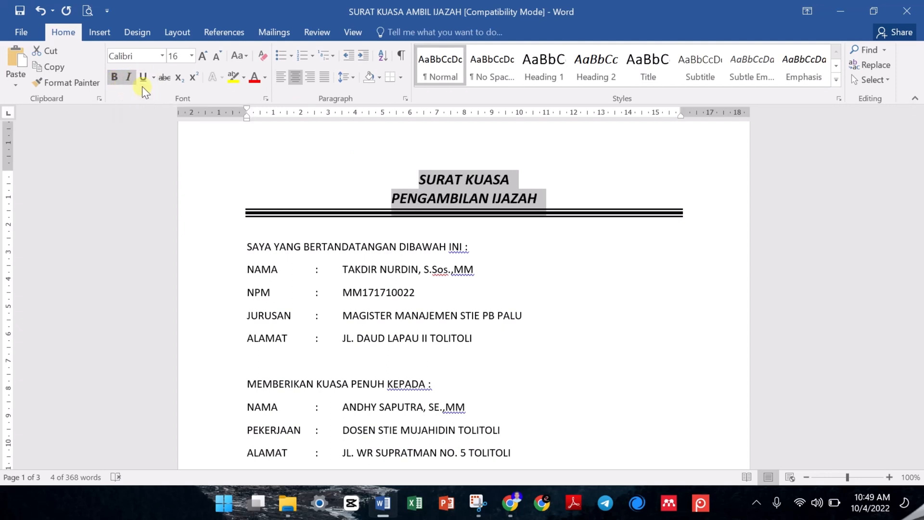
{"action": "left_click", "coordinate": [141, 82]}
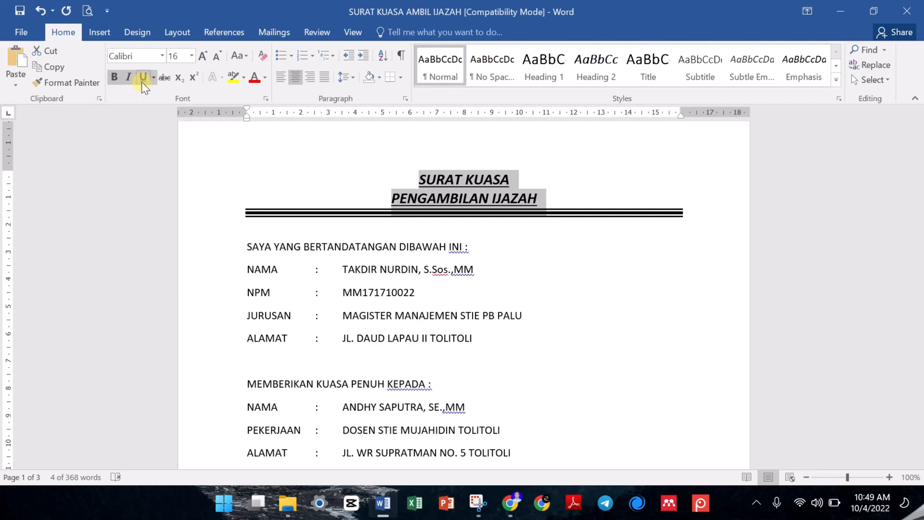
{"action": "left_click", "coordinate": [141, 82]}
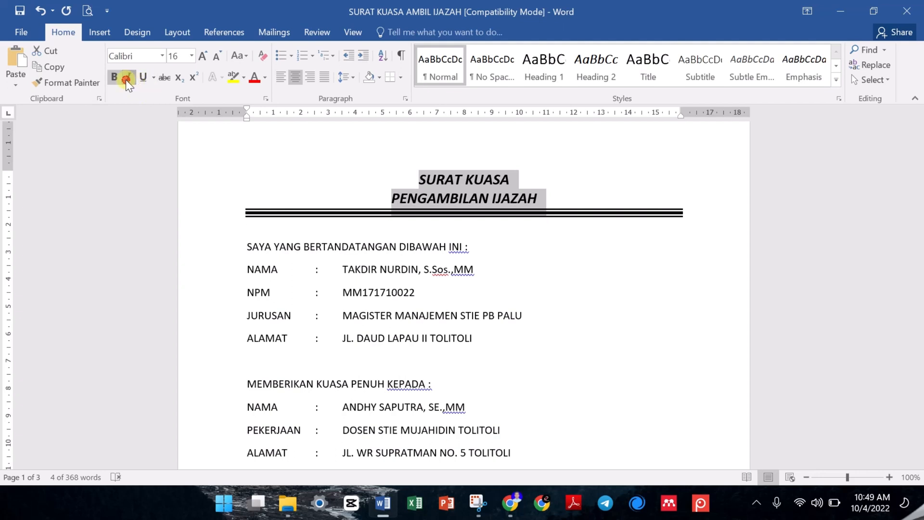
{"action": "left_click", "coordinate": [126, 80]}
{"action": "left_click", "coordinate": [114, 78]}
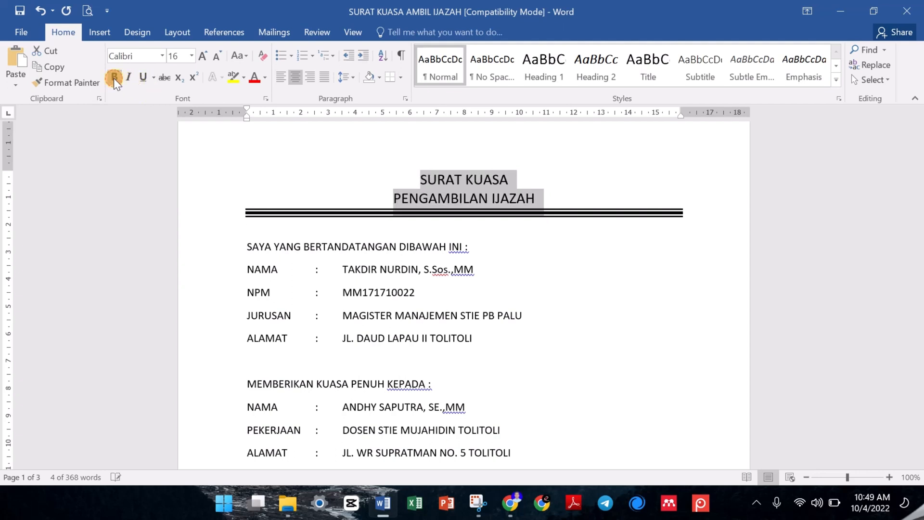
- Set the font of both title lines to Britannic Bold and their font size to 22
{"action": "left_click", "coordinate": [162, 56]}
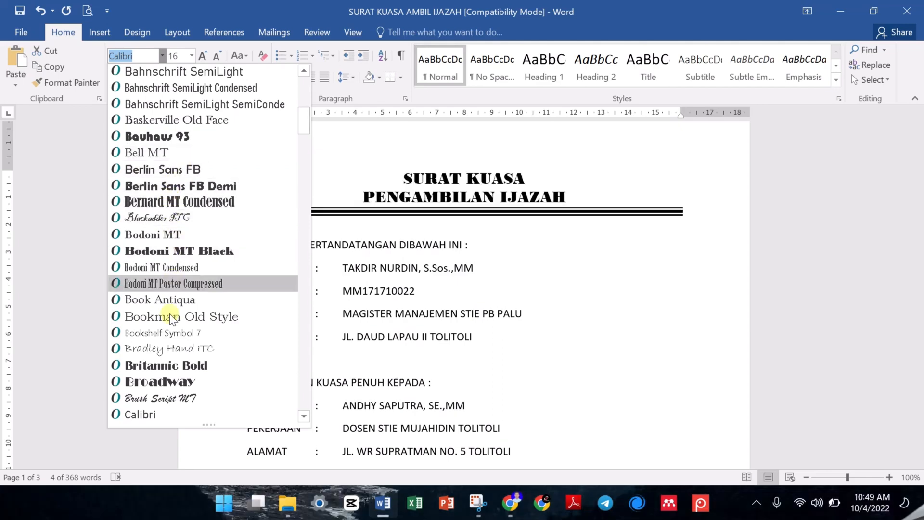
{"action": "left_click", "coordinate": [175, 370]}
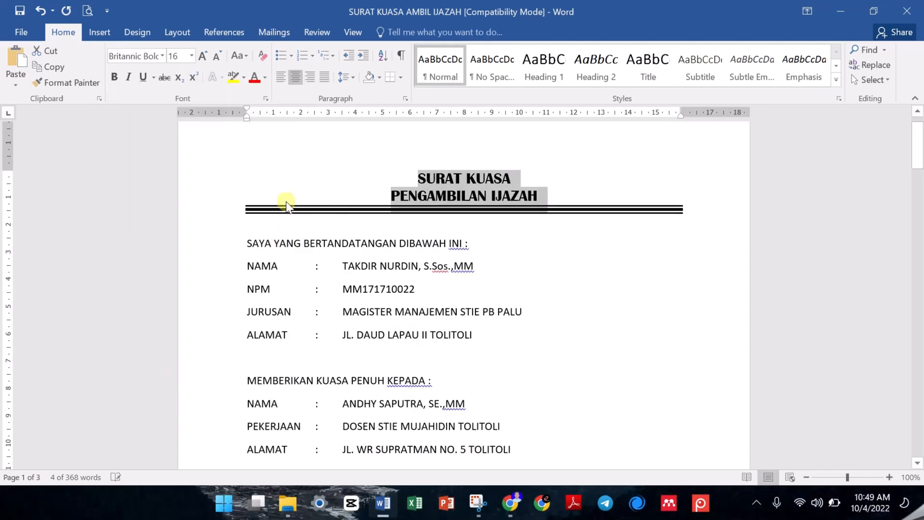
{"action": "left_click", "coordinate": [191, 55]}
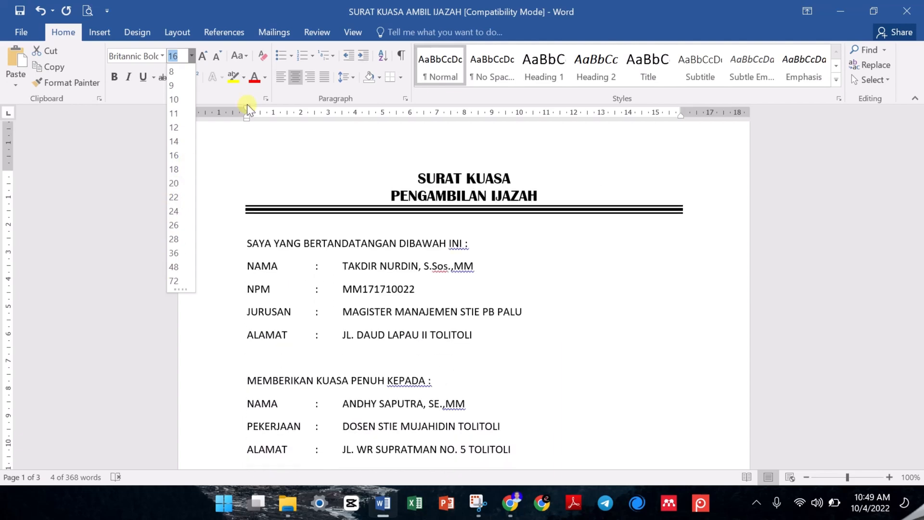
{"action": "left_click", "coordinate": [201, 55]}
{"action": "left_click", "coordinate": [201, 54]}
{"action": "left_click", "coordinate": [202, 55]}
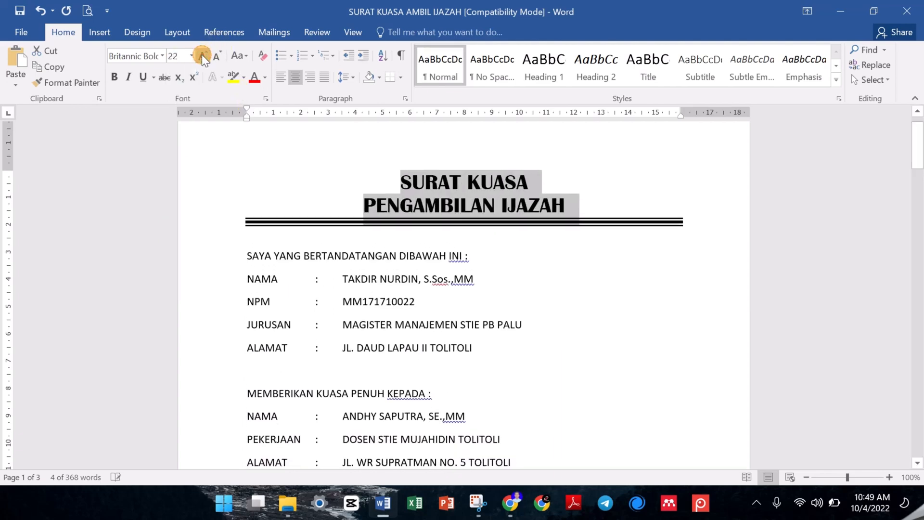
{"action": "left_click", "coordinate": [201, 55]}
{"action": "left_click", "coordinate": [201, 55]}
{"action": "left_click", "coordinate": [201, 55]}
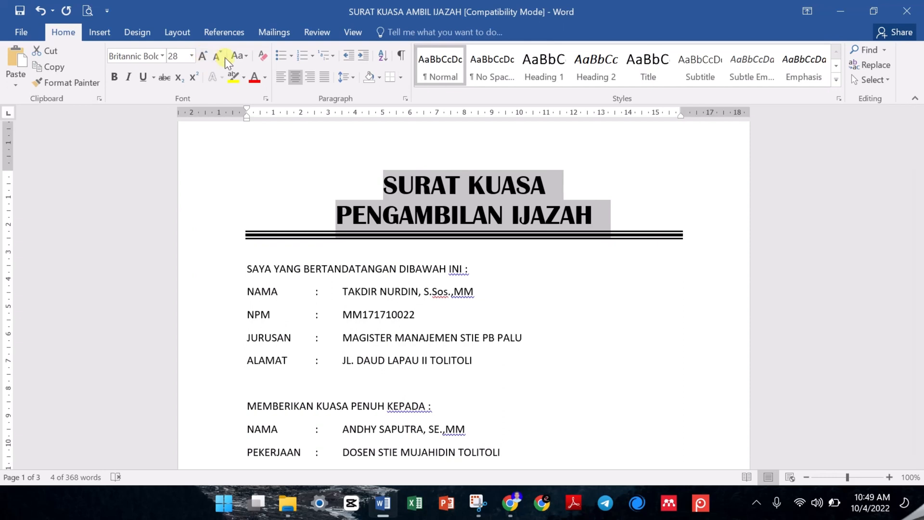
{"action": "left_click", "coordinate": [216, 57]}
{"action": "left_click", "coordinate": [215, 56]}
{"action": "left_click", "coordinate": [215, 57]}
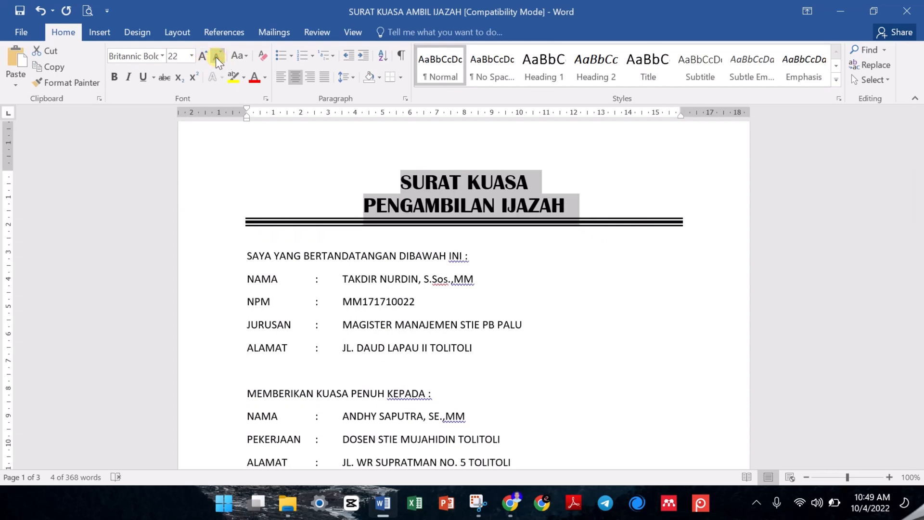
- Try lowercase on the two title lines and change them back to UPPERCASE
{"action": "left_click", "coordinate": [240, 56]}
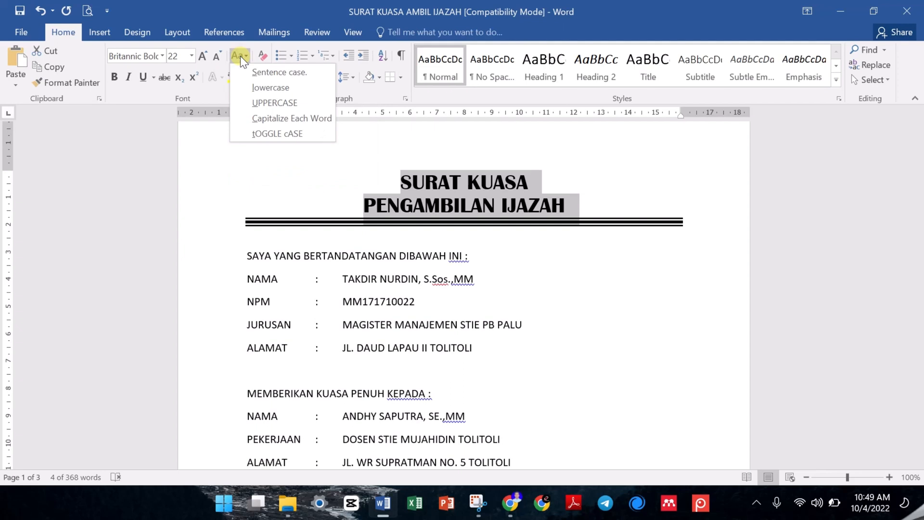
{"action": "left_click", "coordinate": [271, 85]}
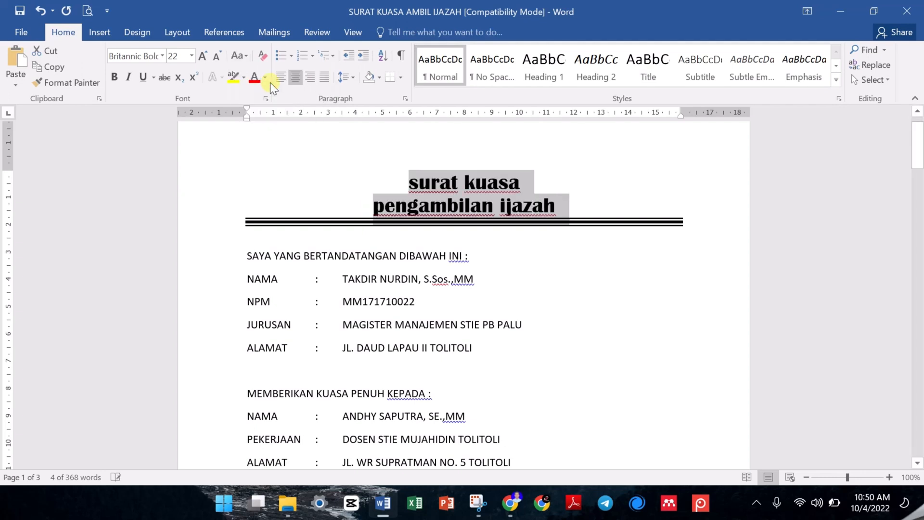
{"action": "left_click", "coordinate": [239, 56]}
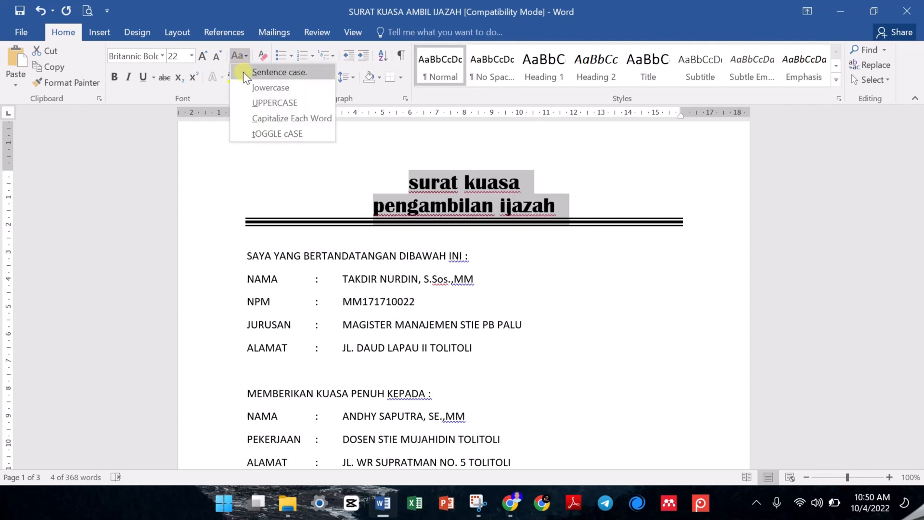
{"action": "left_click", "coordinate": [268, 99]}
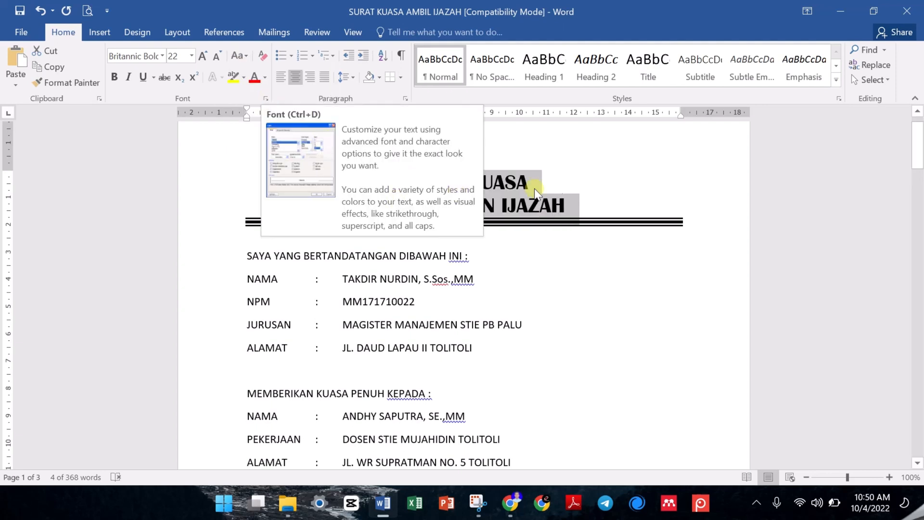
- Try selecting the title, the opening line, the body lines and the whole document in turn, and clear the selection
{"action": "left_click", "coordinate": [553, 185]}
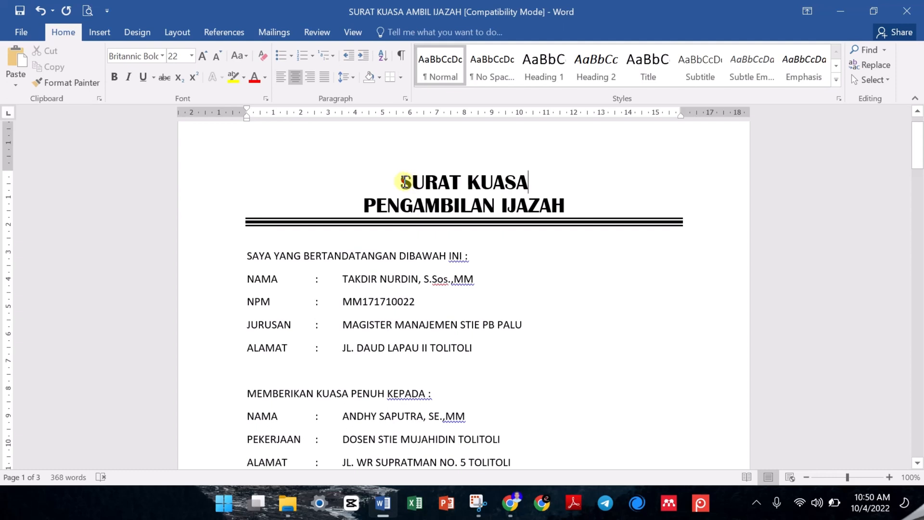
{"action": "left_click_drag", "start_coordinate": [404, 182], "coordinate": [560, 201]}
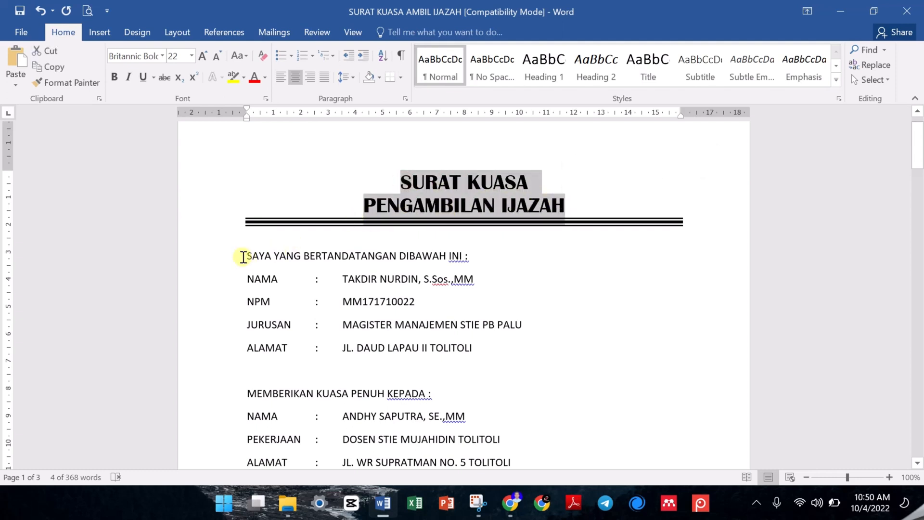
{"action": "left_click_drag", "start_coordinate": [243, 255], "coordinate": [471, 262]}
{"action": "left_click", "coordinate": [377, 258]}
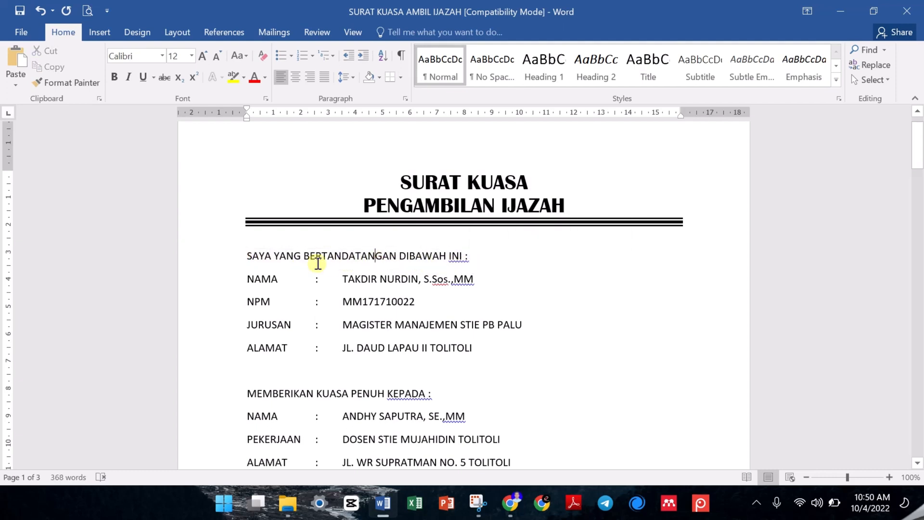
{"action": "left_click_drag", "start_coordinate": [242, 261], "coordinate": [486, 452]}
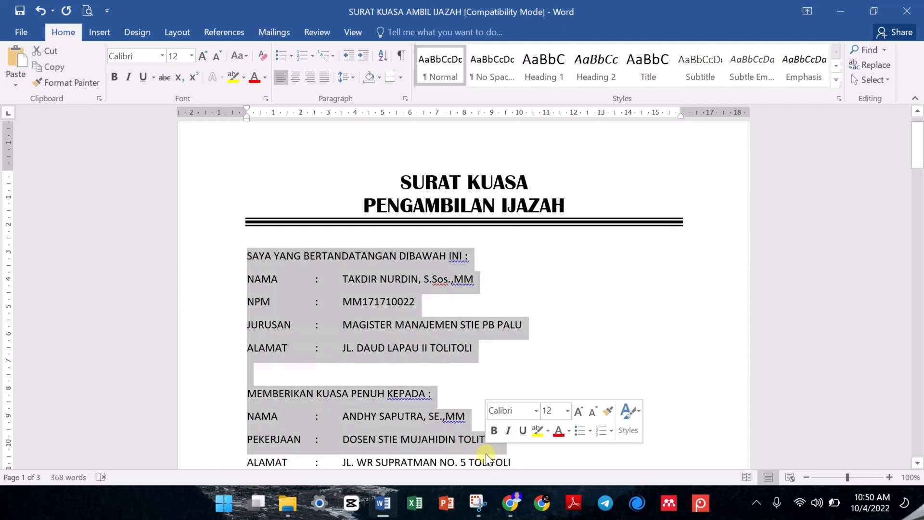
{"action": "key", "text": "ctrl+a"}
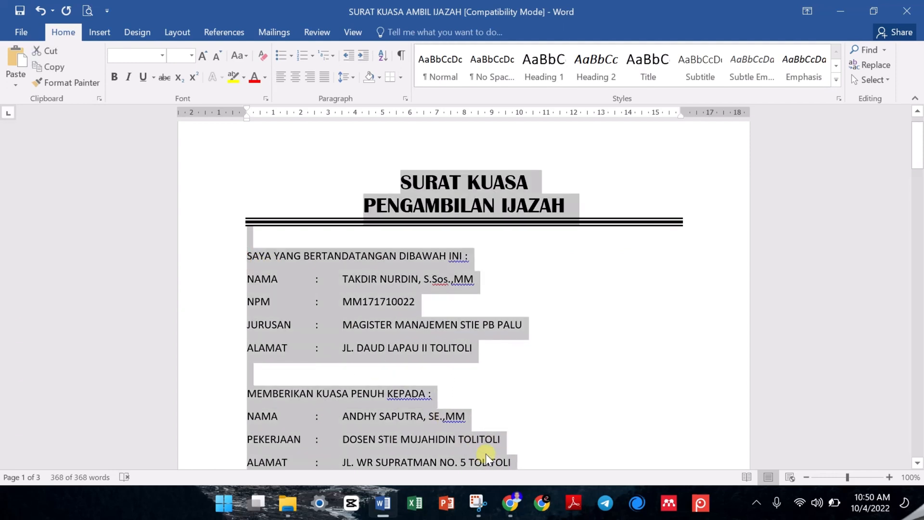
{"action": "left_click", "coordinate": [434, 352]}
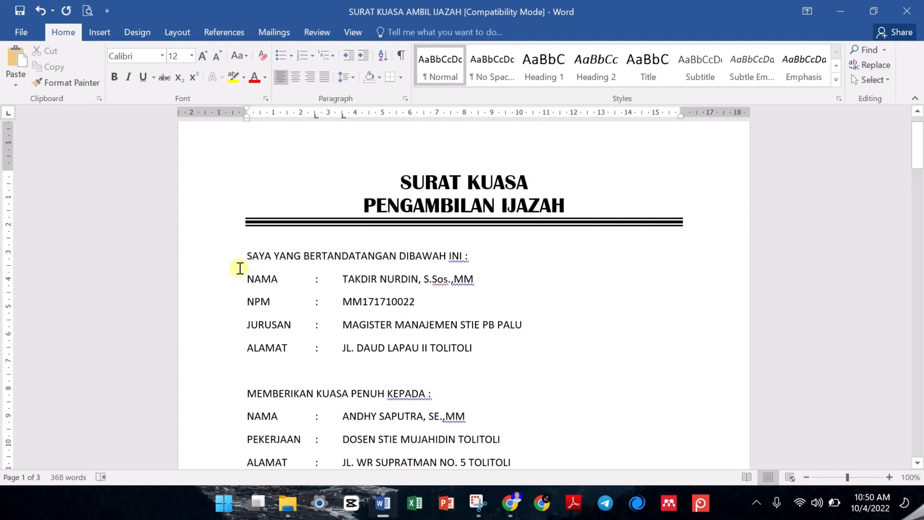
- Make the person's full name in the first NAMA row bold and deselect it
{"action": "left_click", "coordinate": [344, 280]}
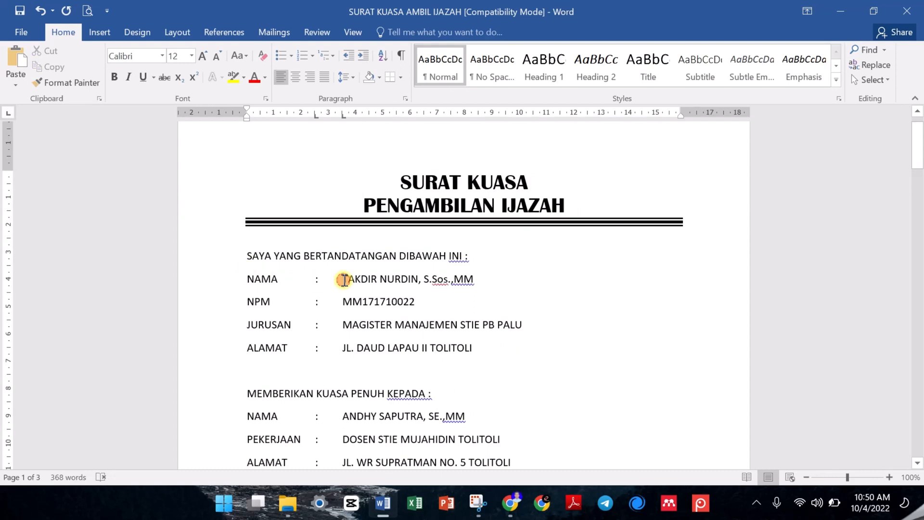
{"action": "left_click_drag", "start_coordinate": [343, 280], "coordinate": [470, 282]}
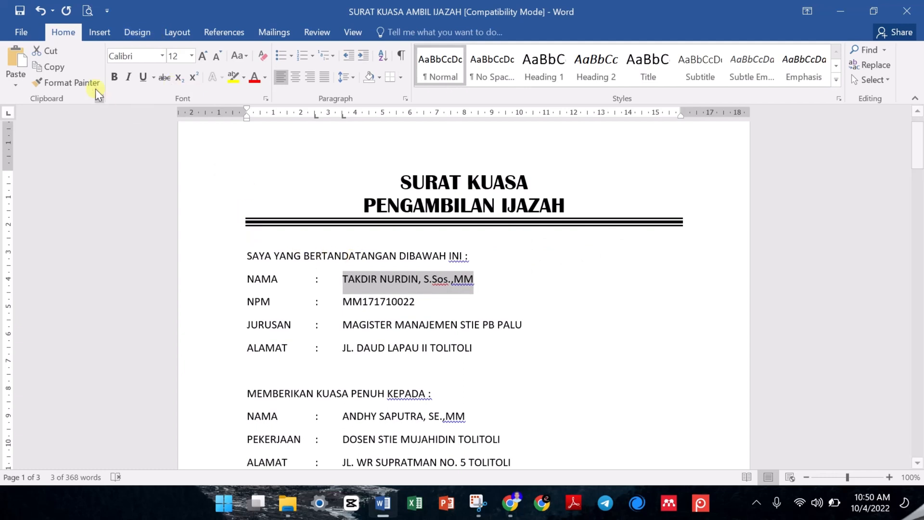
{"action": "left_click", "coordinate": [114, 77]}
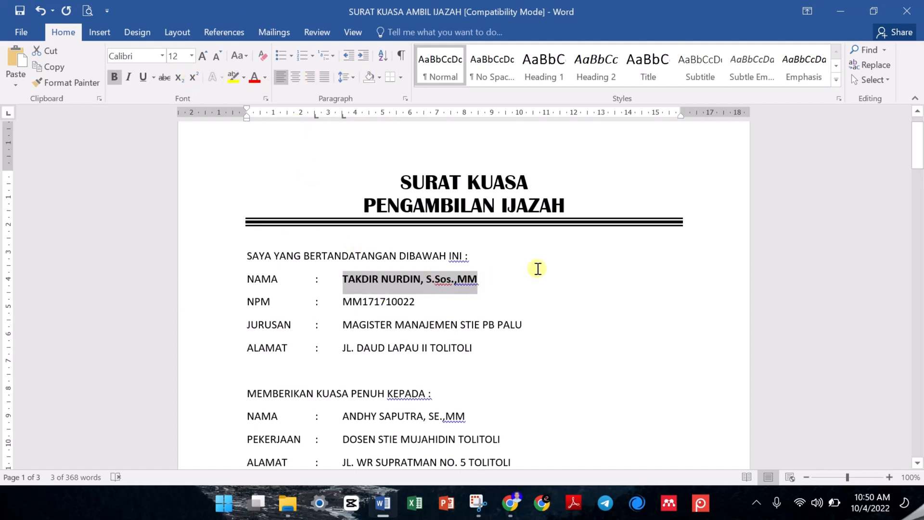
{"action": "left_click", "coordinate": [395, 176]}
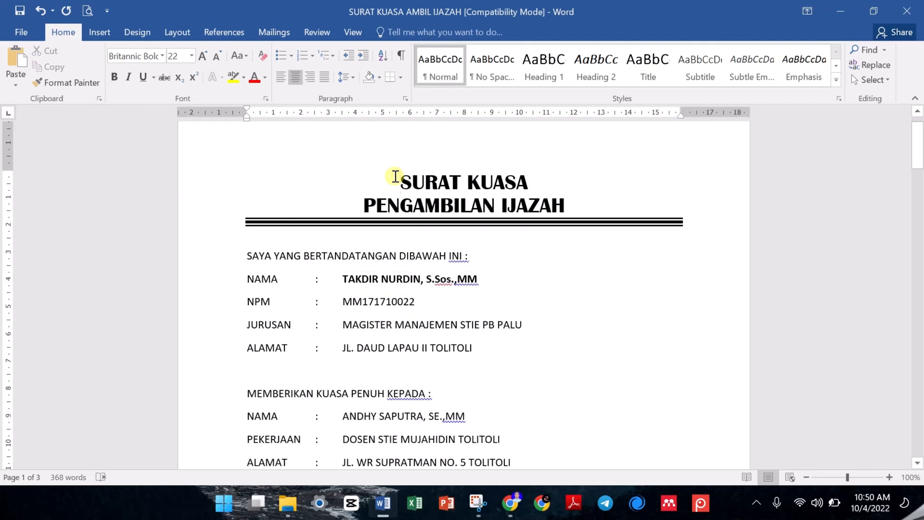
- Insert the STIE Logo picture from the ASUS PDDIKTI STIE (E:) drive at the start of the title
{"action": "left_click", "coordinate": [95, 30]}
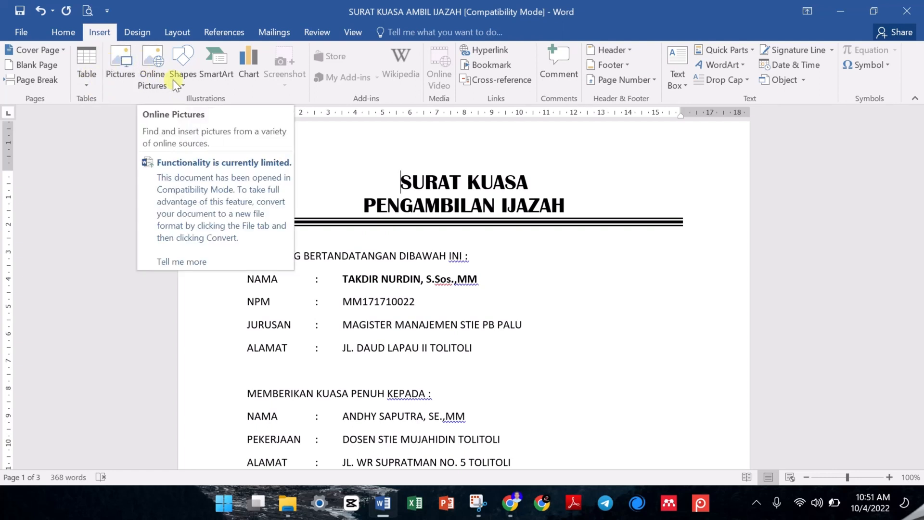
{"action": "left_click", "coordinate": [189, 75]}
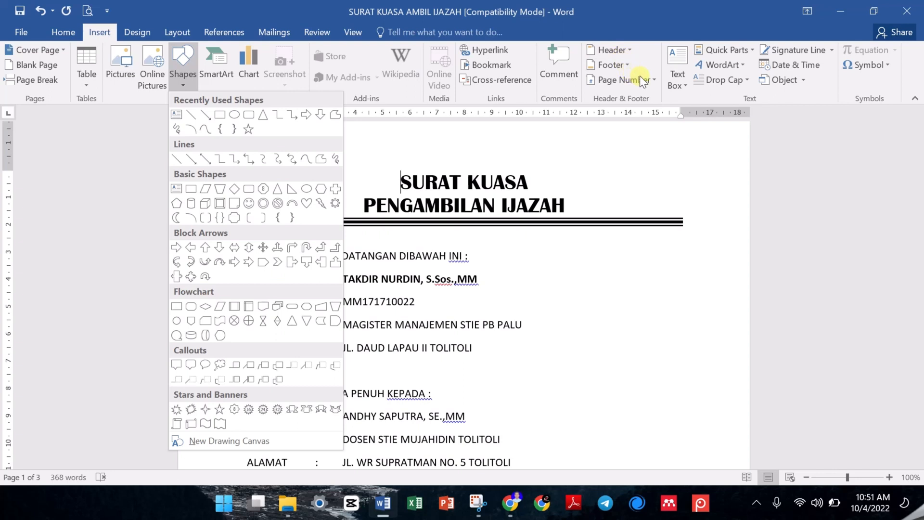
{"action": "left_click", "coordinate": [80, 167]}
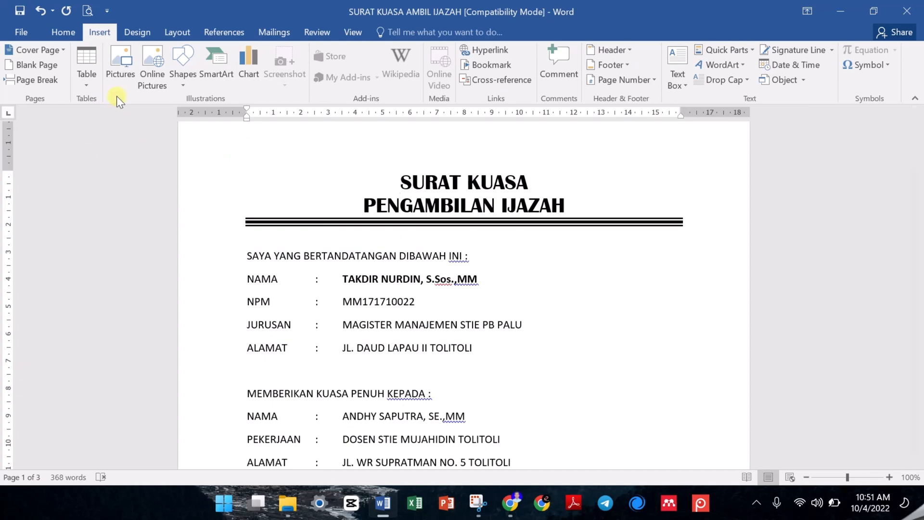
{"action": "left_click", "coordinate": [116, 62]}
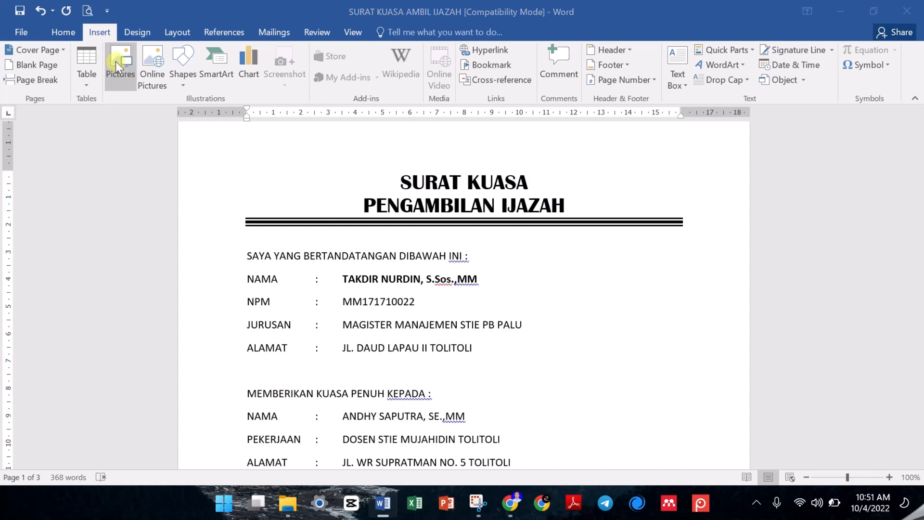
{"action": "scroll", "coordinate": [72, 245], "scroll_direction": "down", "scroll_amount": 2}
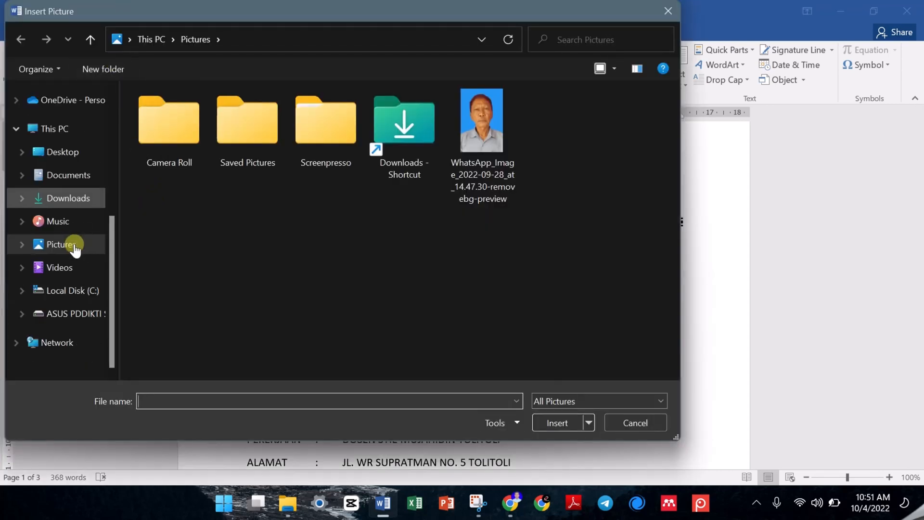
{"action": "left_click", "coordinate": [55, 313]}
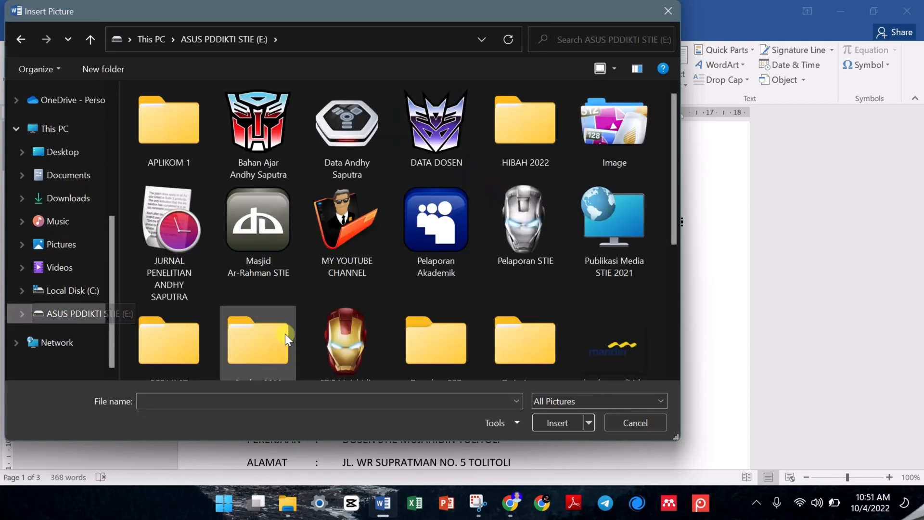
{"action": "left_click", "coordinate": [348, 337]}
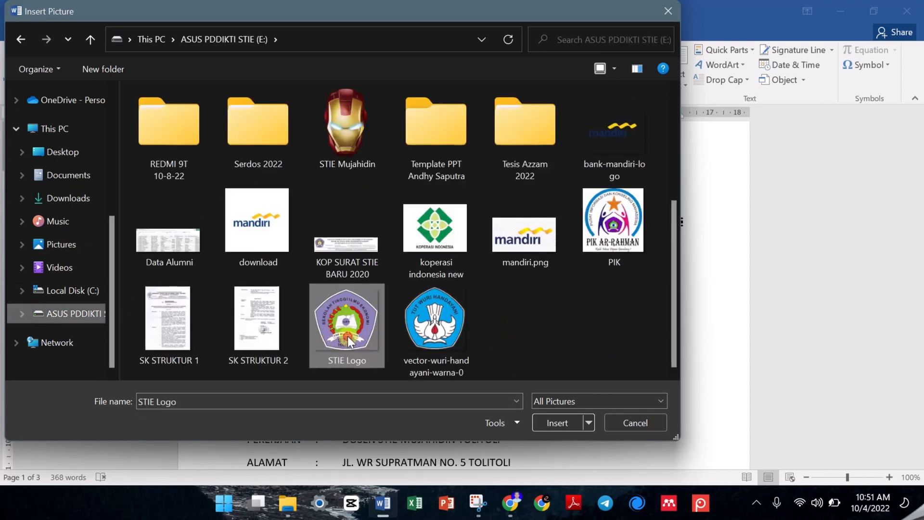
{"action": "left_click", "coordinate": [541, 418]}
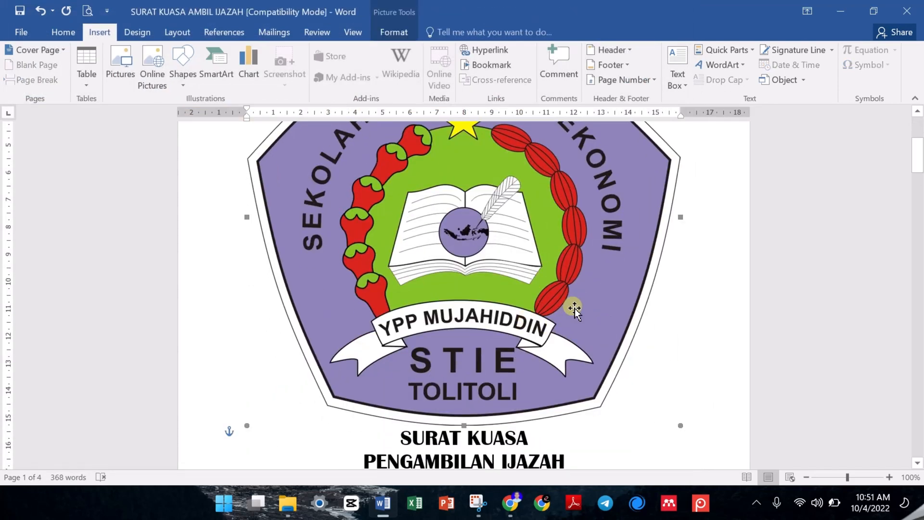
- Try the Through text wrapping on the logo picture and set it back to Square
{"action": "scroll", "coordinate": [533, 342], "scroll_direction": "up", "scroll_amount": 6}
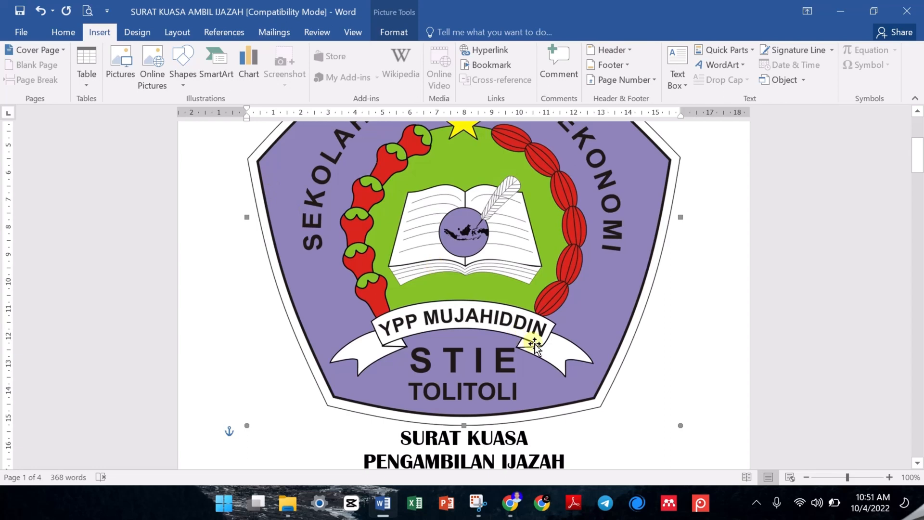
{"action": "scroll", "coordinate": [535, 344], "scroll_direction": "down", "scroll_amount": 2}
{"action": "scroll", "coordinate": [535, 346], "scroll_direction": "down", "scroll_amount": 5}
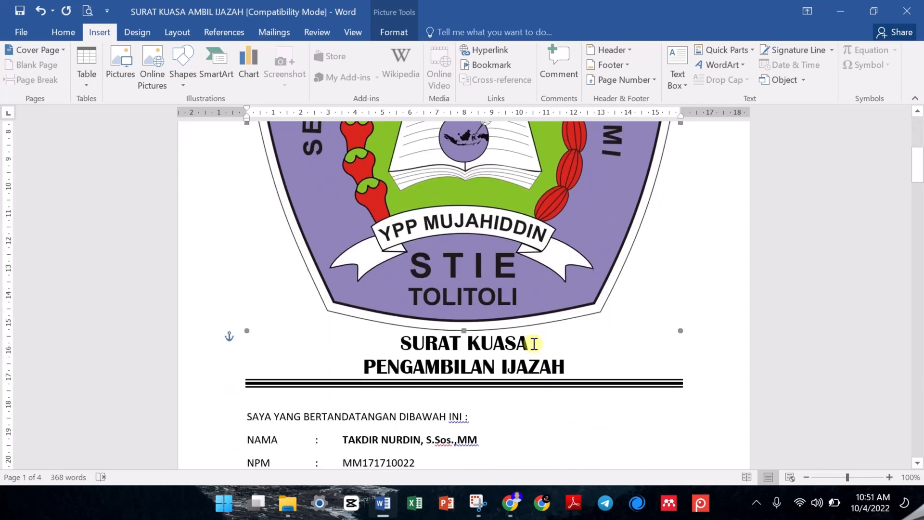
{"action": "scroll", "coordinate": [535, 345], "scroll_direction": "up", "scroll_amount": 5}
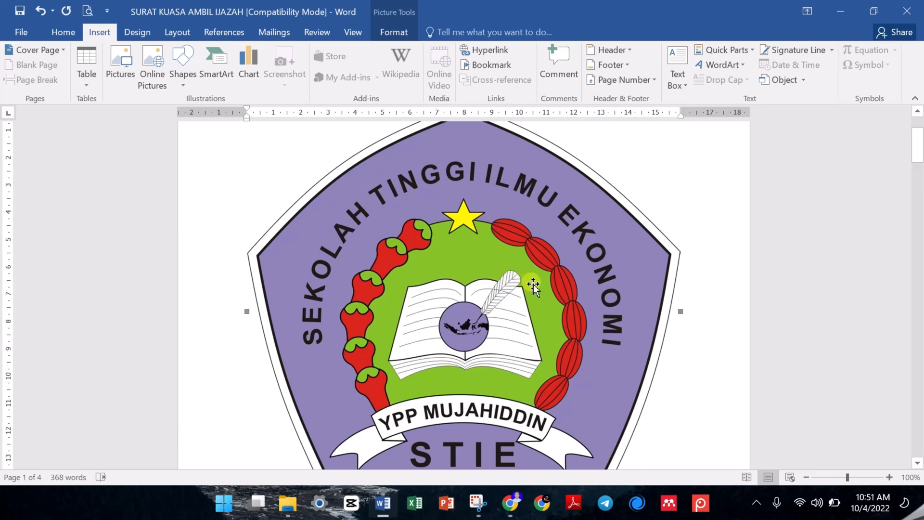
{"action": "scroll", "coordinate": [533, 284], "scroll_direction": "up", "scroll_amount": 3}
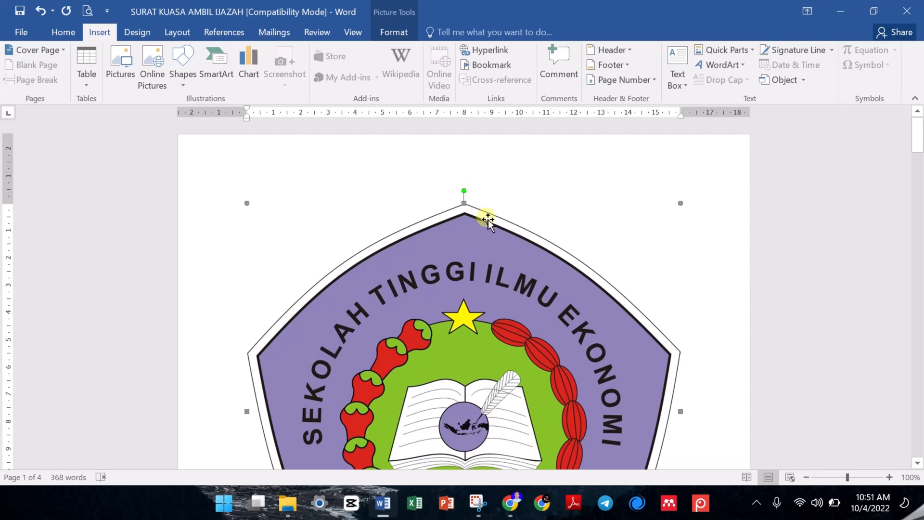
{"action": "left_click", "coordinate": [394, 33]}
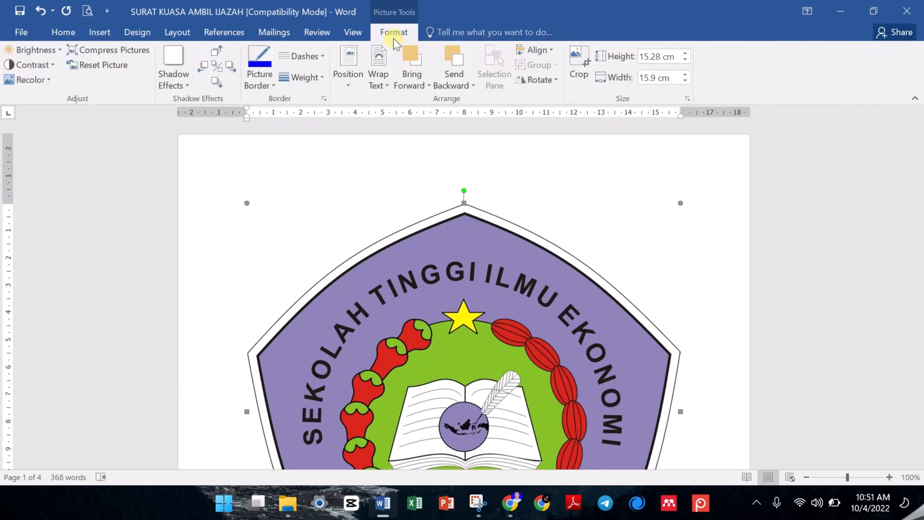
{"action": "left_click", "coordinate": [380, 61]}
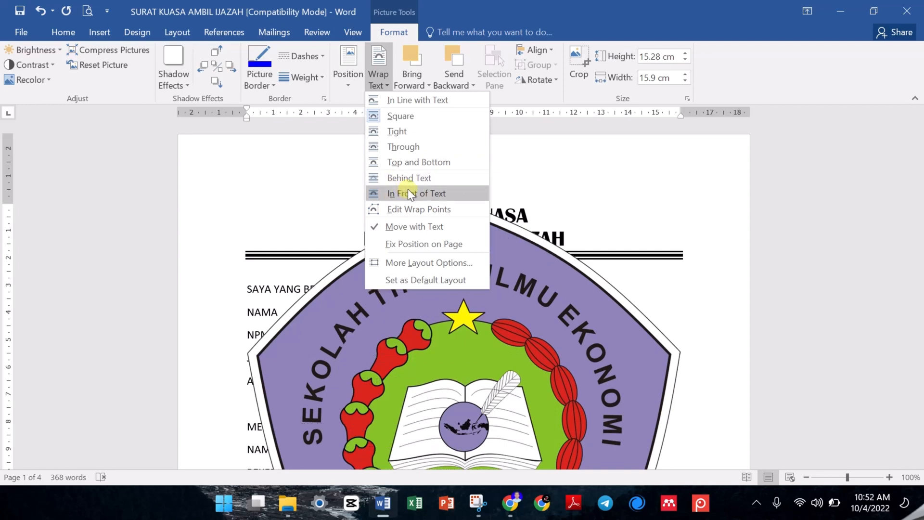
{"action": "left_click", "coordinate": [389, 153]}
{"action": "left_click", "coordinate": [384, 84]}
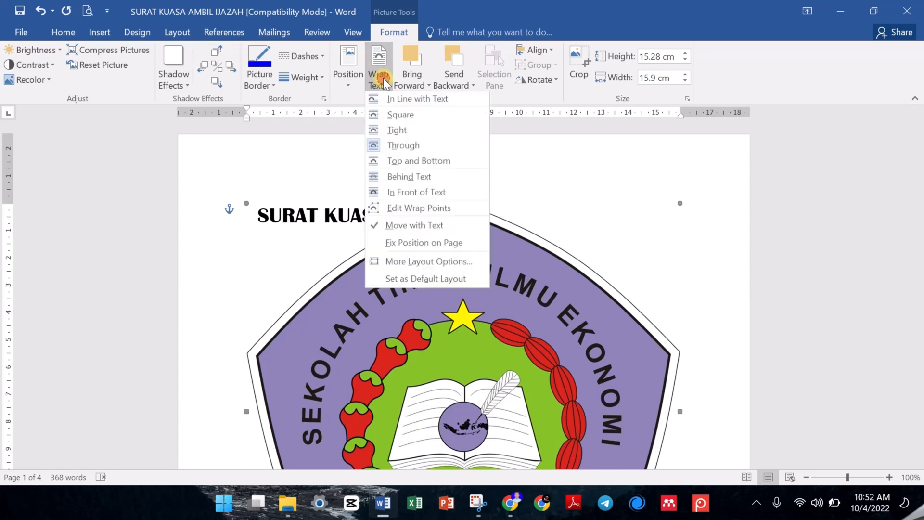
{"action": "left_click", "coordinate": [392, 115]}
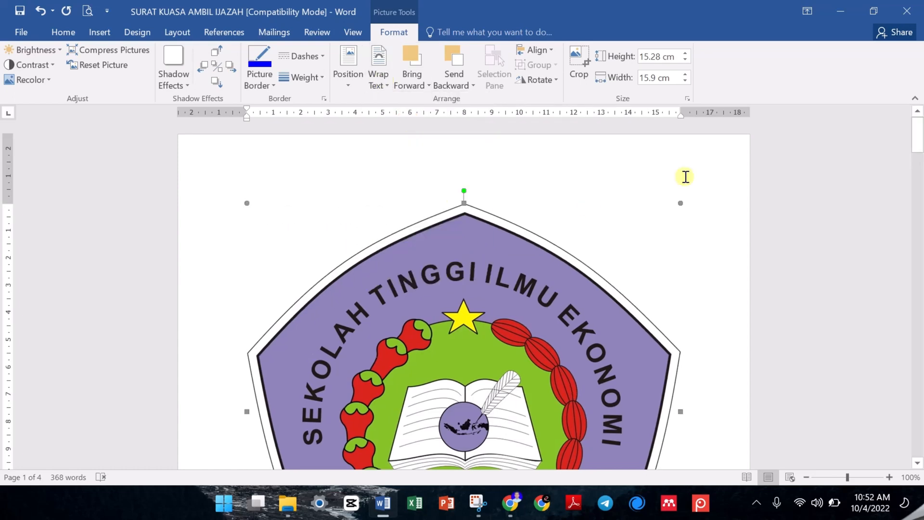
- Shrink the logo to about 2.36 cm high by 2.45 cm wide and set its text wrapping to Behind Text
{"action": "left_click_drag", "start_coordinate": [680, 204], "coordinate": [365, 206]}
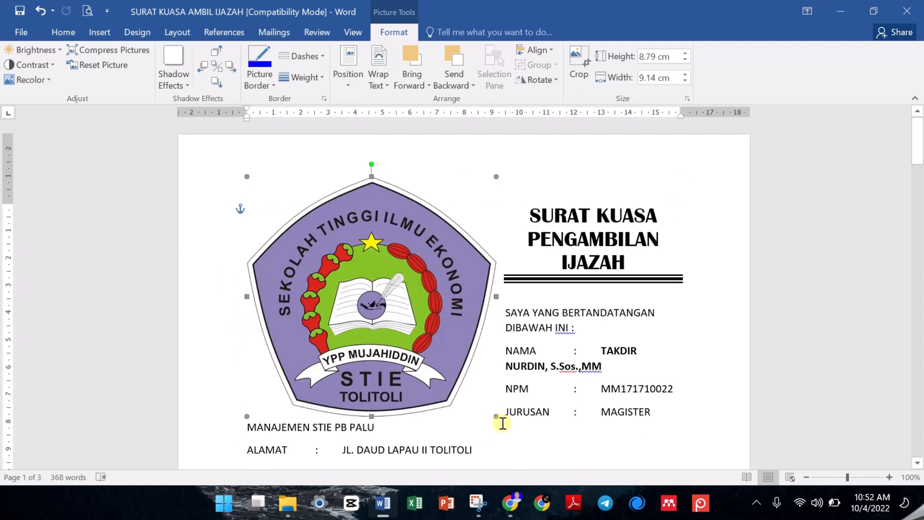
{"action": "left_click_drag", "start_coordinate": [496, 416], "coordinate": [323, 207]}
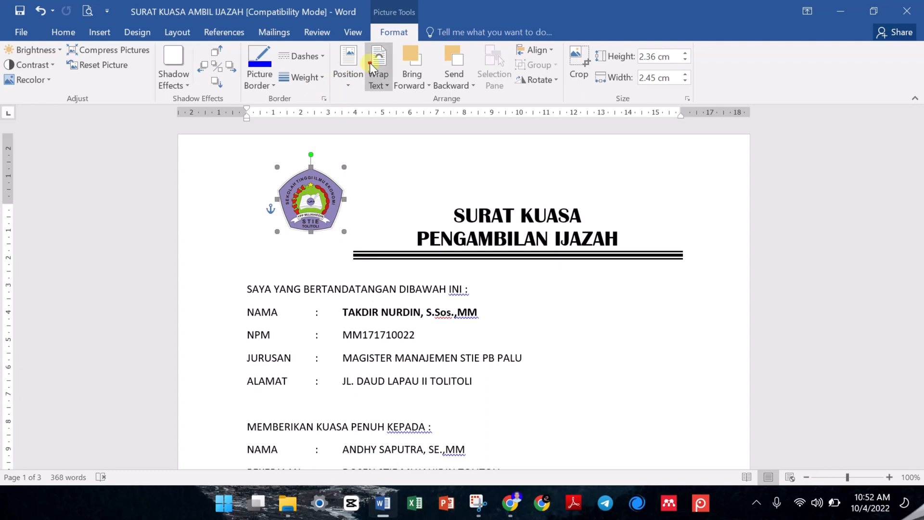
{"action": "left_click", "coordinate": [378, 74]}
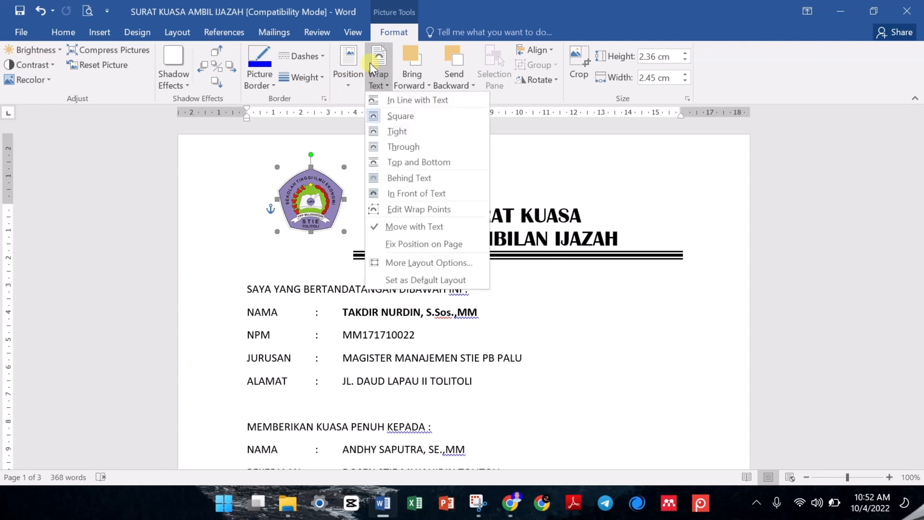
{"action": "left_click", "coordinate": [409, 178]}
{"action": "left_click", "coordinate": [332, 229]}
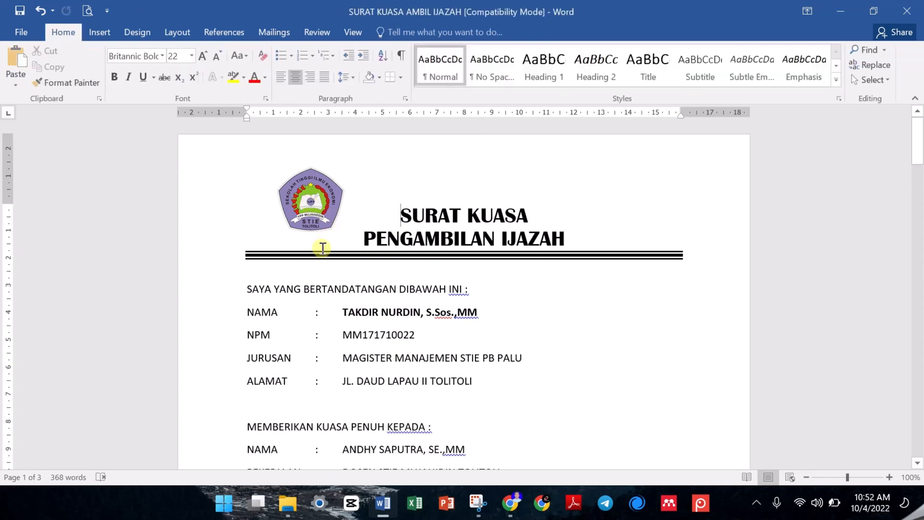
- Place the logo at the left margin beside the two title lines, just above the triple line, and deselect it
{"action": "left_click_drag", "start_coordinate": [317, 204], "coordinate": [440, 243]}
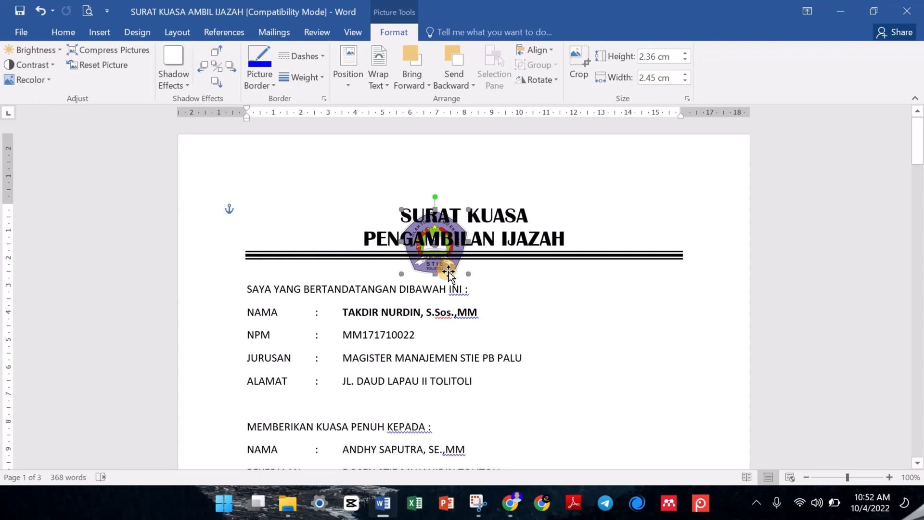
{"action": "left_click_drag", "start_coordinate": [448, 271], "coordinate": [292, 240]}
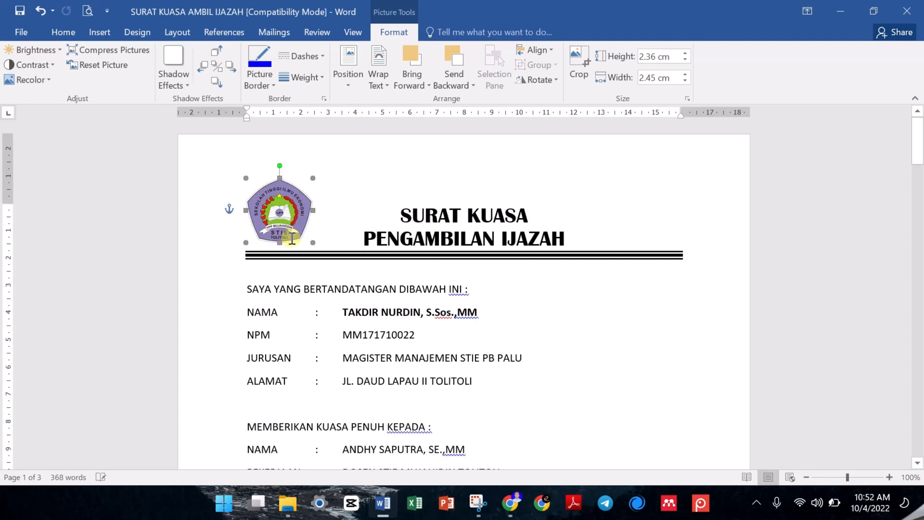
{"action": "left_click", "coordinate": [351, 182]}
{"action": "scroll", "coordinate": [352, 183], "scroll_direction": "down", "scroll_amount": 6}
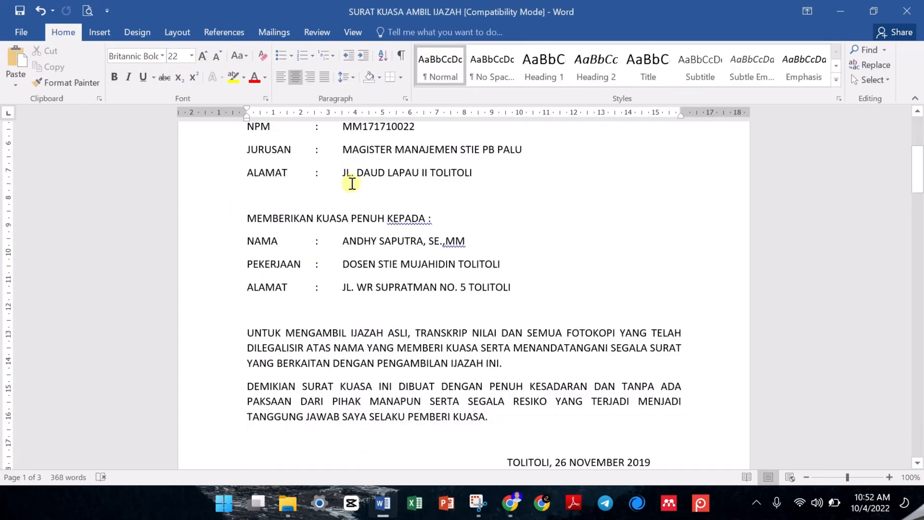
{"action": "scroll", "coordinate": [352, 183], "scroll_direction": "up", "scroll_amount": 6}
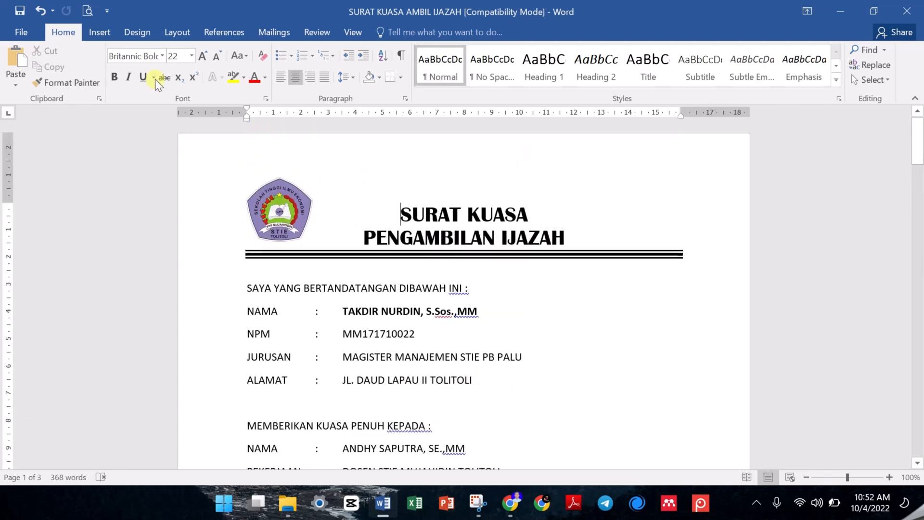
- Draw a rectangle about 4.82 cm high by 3.85 cm wide to the right of the first block of personal details
{"action": "left_click", "coordinate": [97, 29]}
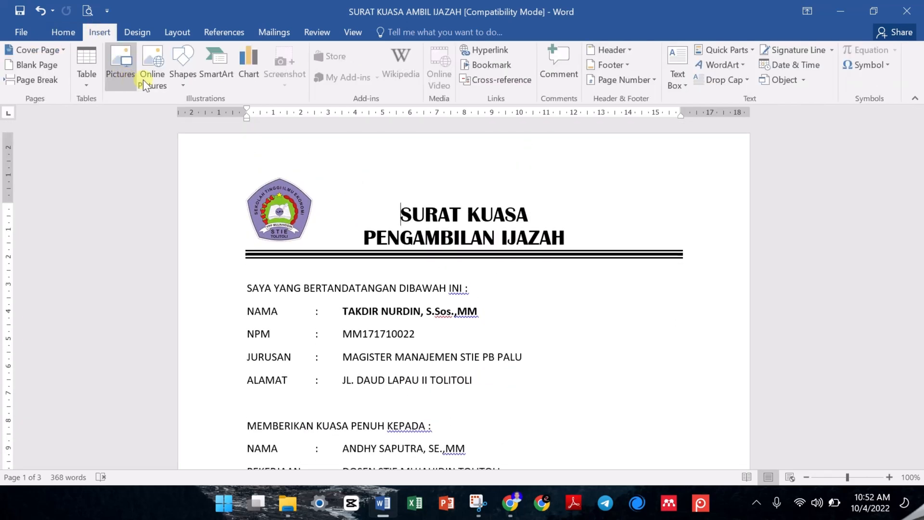
{"action": "left_click", "coordinate": [187, 75]}
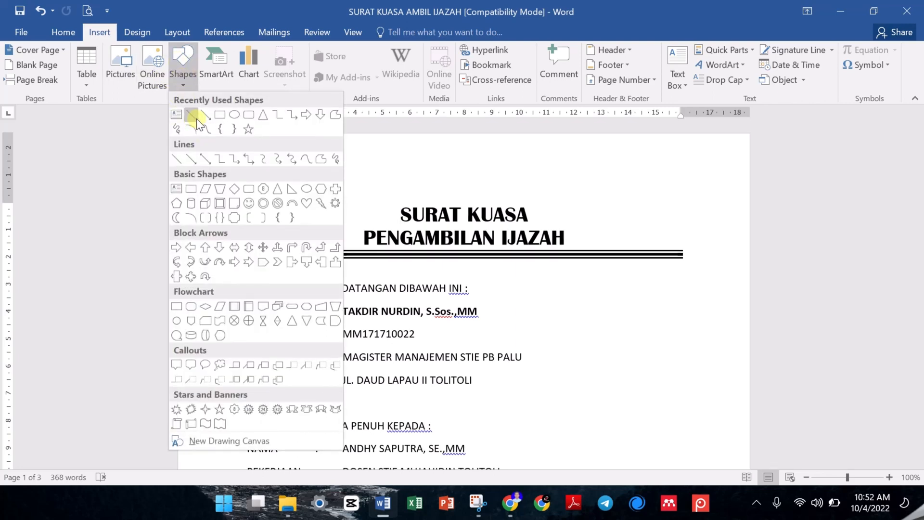
{"action": "left_click", "coordinate": [220, 117]}
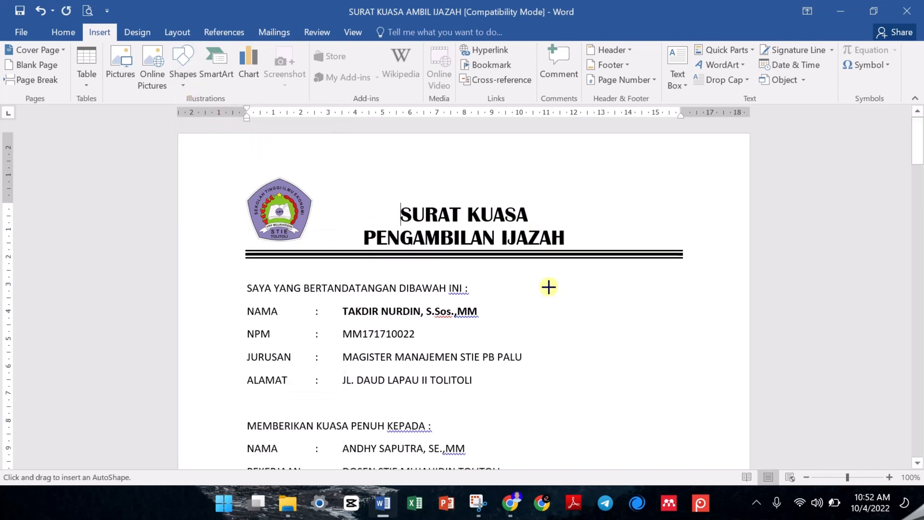
{"action": "mouse_move", "coordinate": [575, 282]}
{"action": "left_mouse_down"}
{"action": "mouse_move", "coordinate": [613, 365]}
{"action": "mouse_move", "coordinate": [674, 383]}
{"action": "mouse_move", "coordinate": [680, 413]}
{"action": "left_mouse_up"}
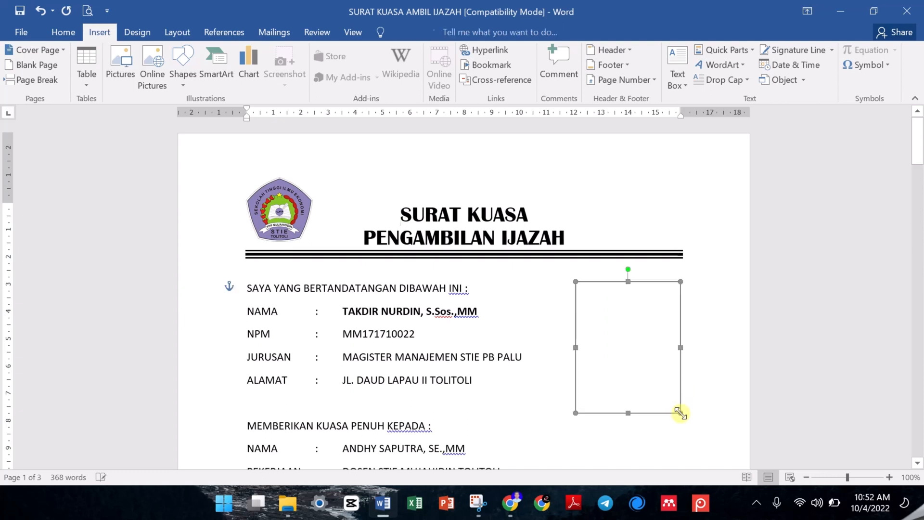
{"action": "right_click", "coordinate": [659, 331]}
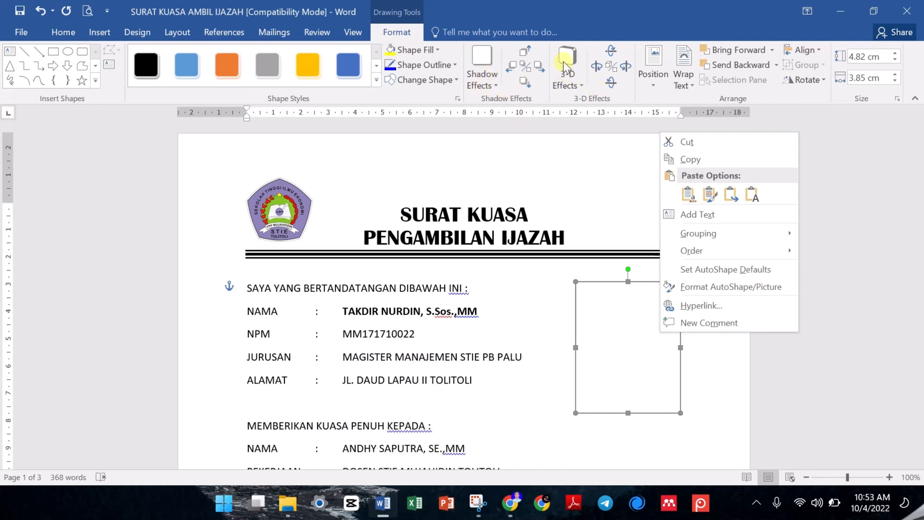
{"action": "left_click", "coordinate": [574, 221]}
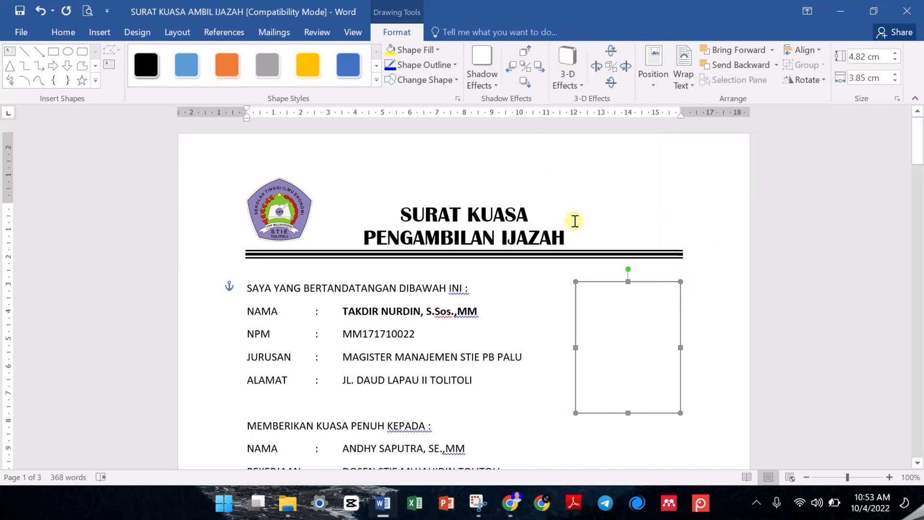
- Examine the page number designs offered for the top of page, bottom of page, page margins and current position
{"action": "scroll", "coordinate": [576, 220], "scroll_direction": "down", "scroll_amount": 1}
{"action": "left_click", "coordinate": [241, 50]}
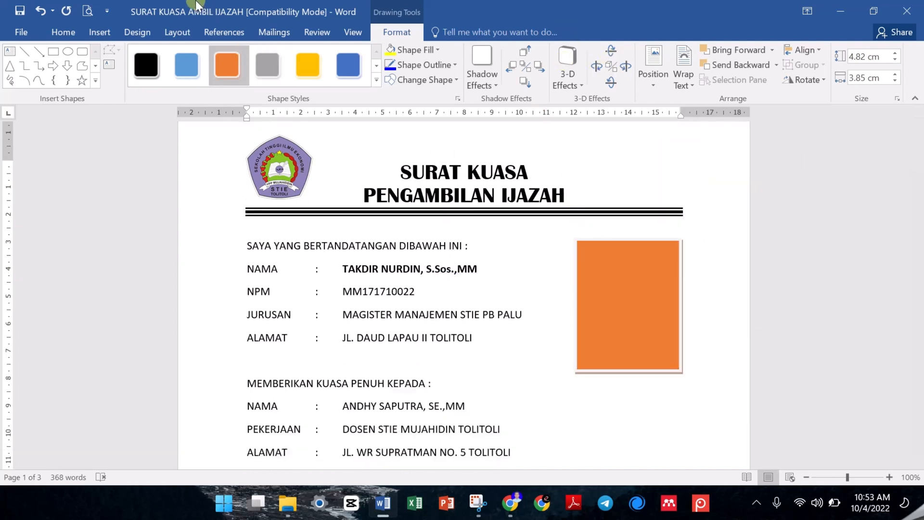
{"action": "left_click", "coordinate": [101, 32]}
{"action": "scroll", "coordinate": [104, 32], "scroll_direction": "down", "scroll_amount": 1}
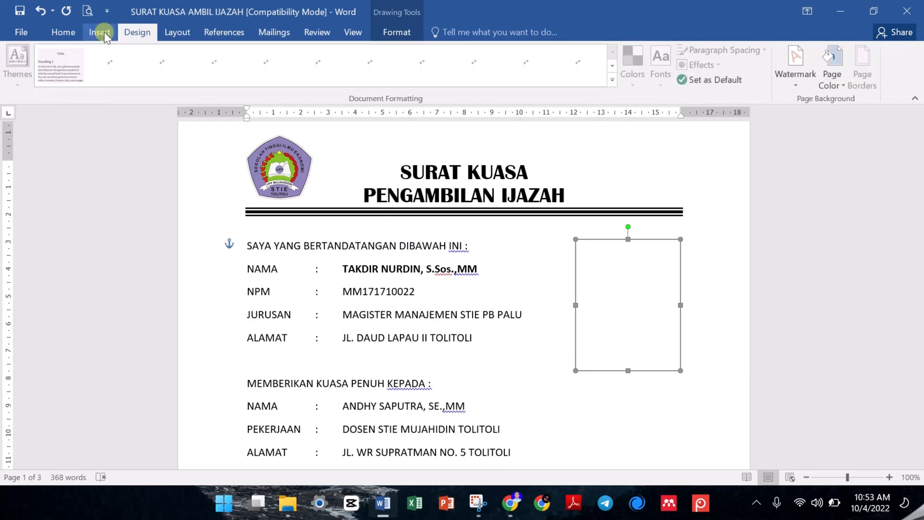
{"action": "left_click", "coordinate": [103, 32]}
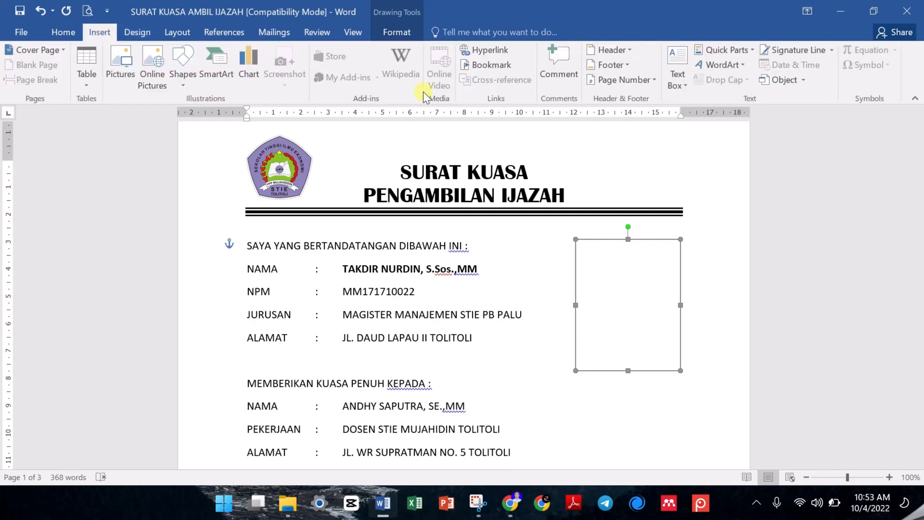
{"action": "left_click", "coordinate": [636, 79]}
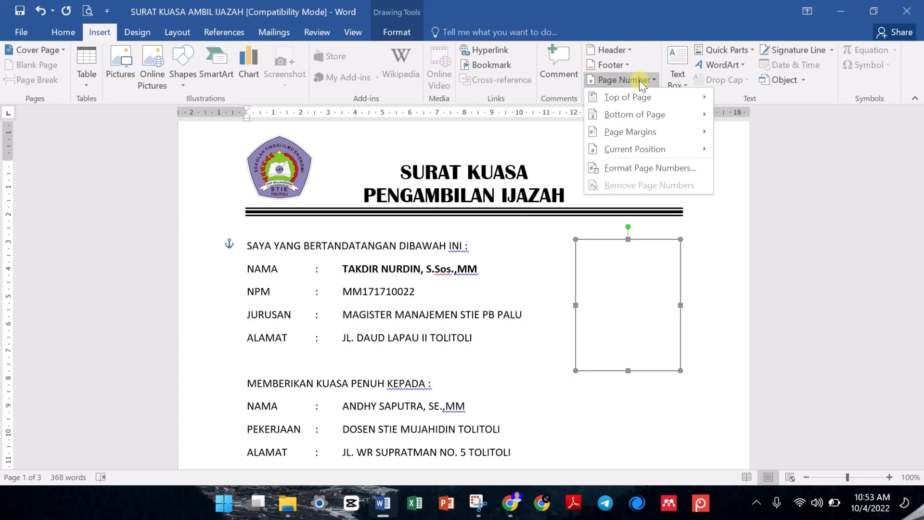
{"action": "left_click", "coordinate": [639, 96]}
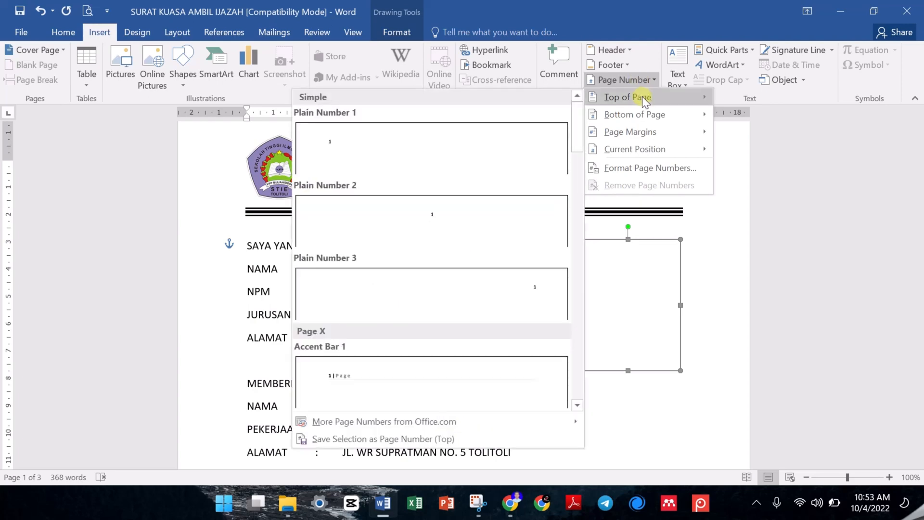
{"action": "mouse_move", "coordinate": [681, 112]}
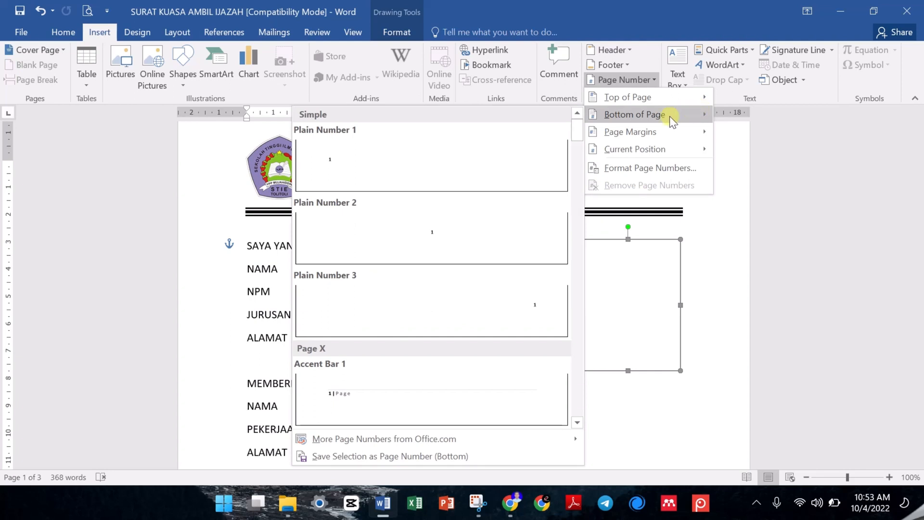
{"action": "mouse_move", "coordinate": [653, 127]}
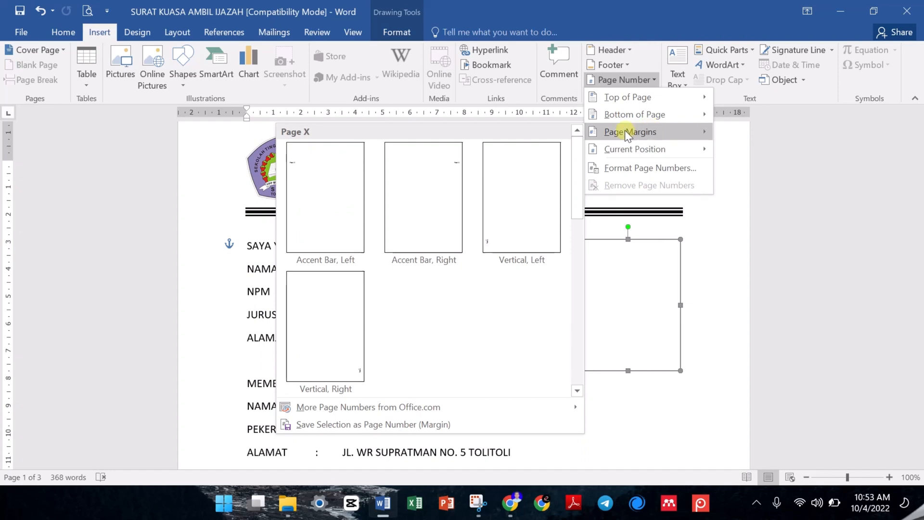
{"action": "mouse_move", "coordinate": [610, 145]}
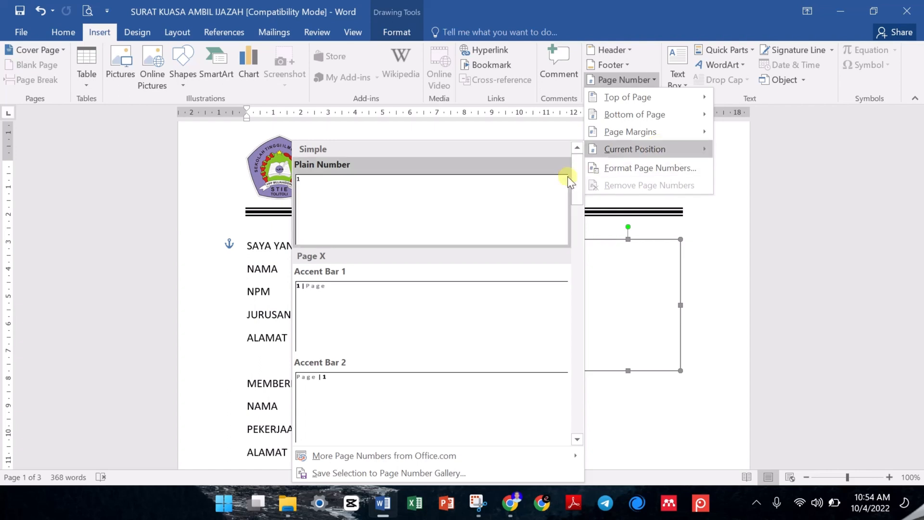
{"action": "mouse_move", "coordinate": [579, 175]}
{"action": "left_mouse_down"}
{"action": "mouse_move", "coordinate": [587, 268]}
{"action": "mouse_move", "coordinate": [576, 176]}
{"action": "left_mouse_up"}
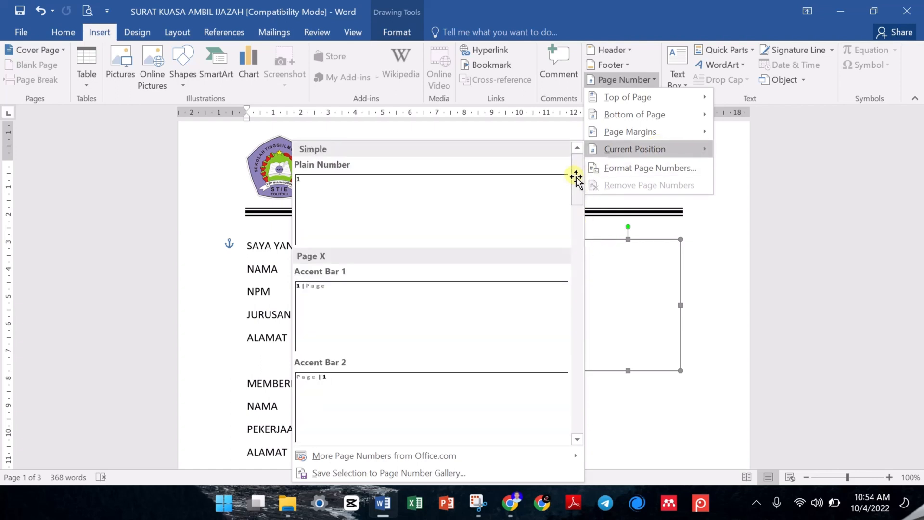
- Insert Plain Number 3 page numbers at the bottom of the pages, check them through the document and leave footer editing
{"action": "mouse_move", "coordinate": [627, 109]}
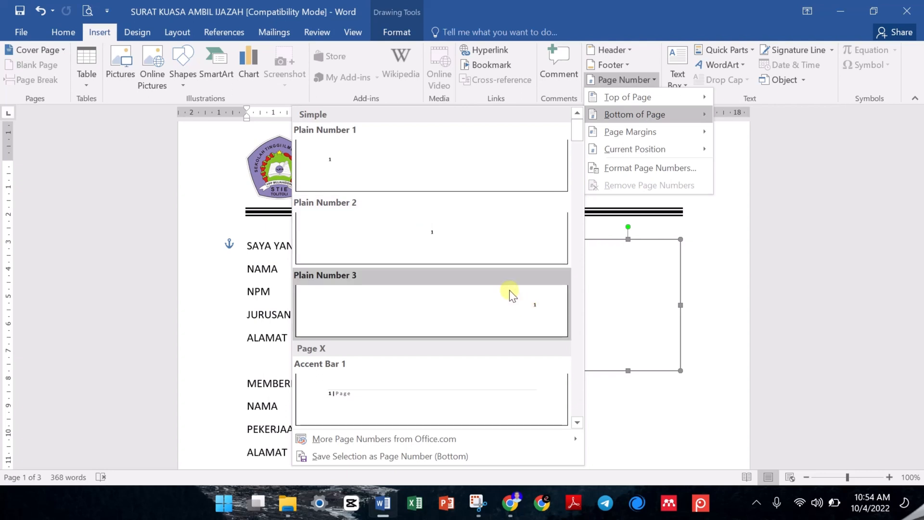
{"action": "scroll", "coordinate": [443, 336], "scroll_direction": "down", "scroll_amount": 6}
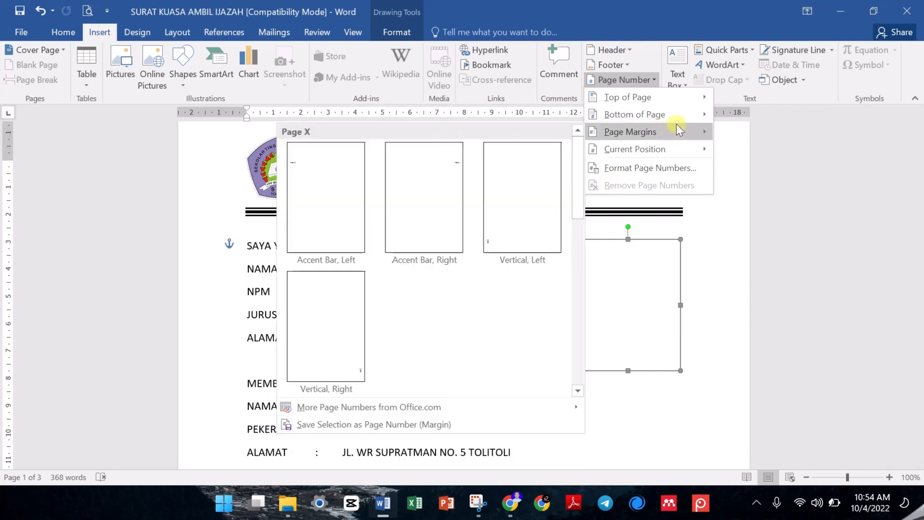
{"action": "mouse_move", "coordinate": [702, 118]}
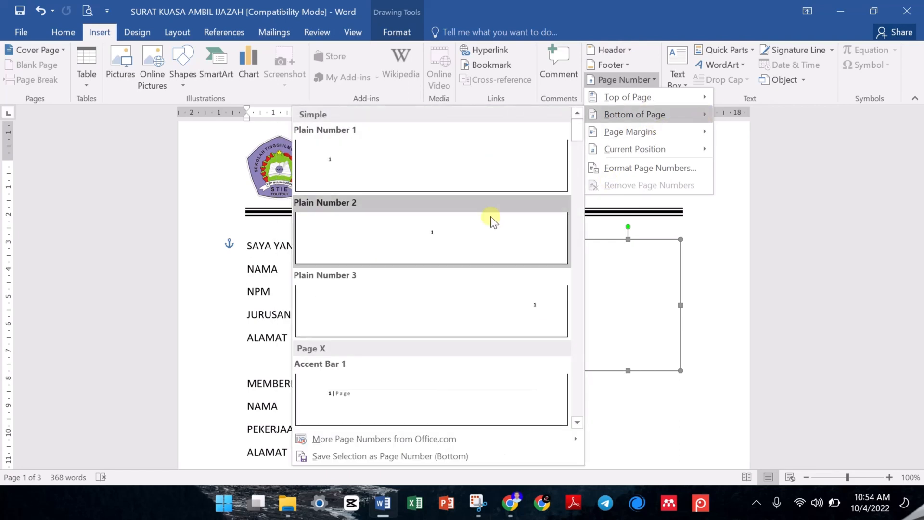
{"action": "left_click", "coordinate": [495, 298]}
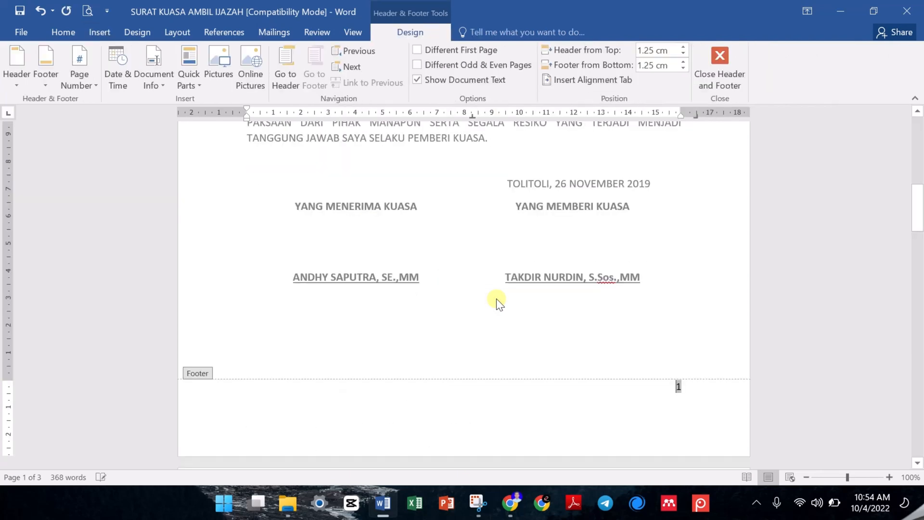
{"action": "scroll", "coordinate": [497, 298], "scroll_direction": "down", "scroll_amount": 15}
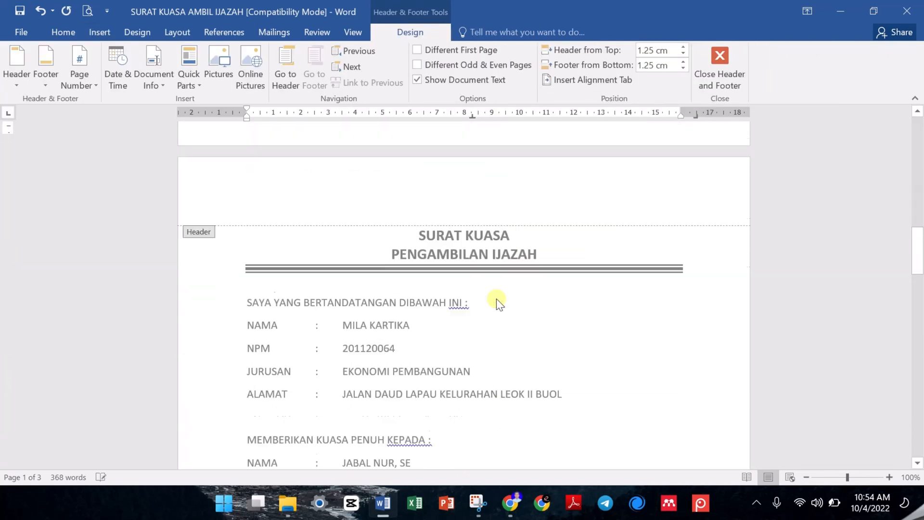
{"action": "scroll", "coordinate": [548, 197], "scroll_direction": "down", "scroll_amount": 12}
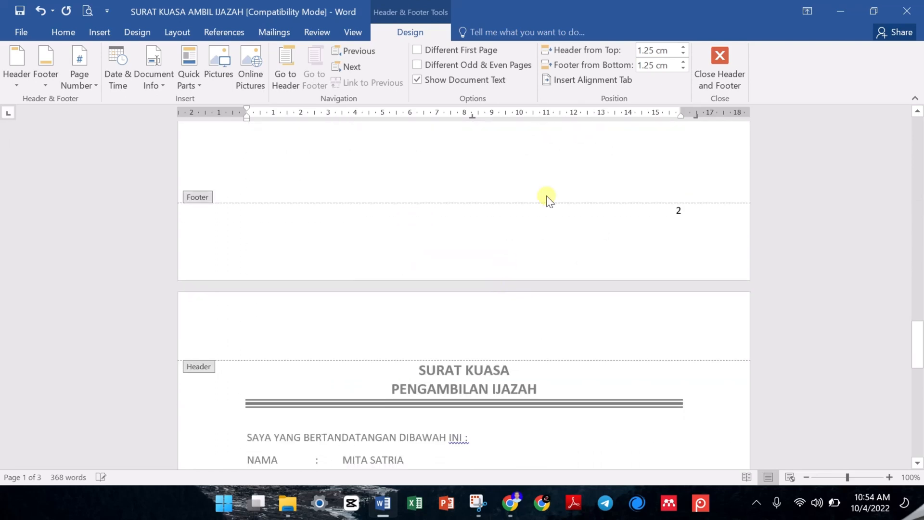
{"action": "scroll", "coordinate": [550, 195], "scroll_direction": "down", "scroll_amount": 3}
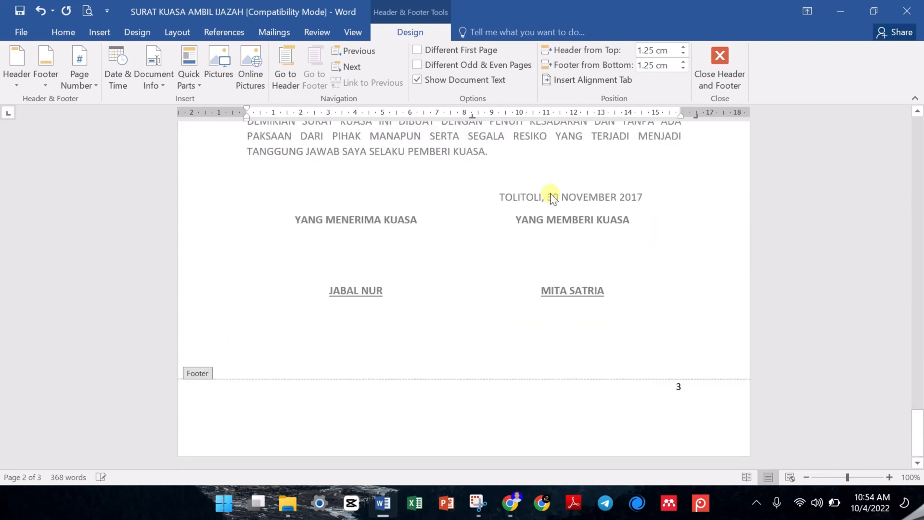
{"action": "left_click", "coordinate": [744, 52]}
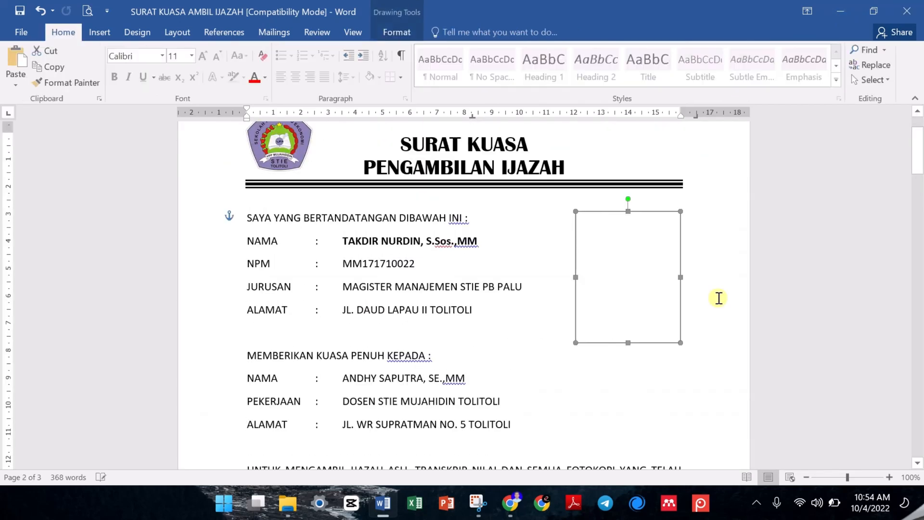
- Insert a page break below the signature block on page 3 and check the page number on the new page
{"action": "scroll", "coordinate": [717, 297], "scroll_direction": "down", "scroll_amount": 15}
{"action": "scroll", "coordinate": [718, 297], "scroll_direction": "down", "scroll_amount": 10}
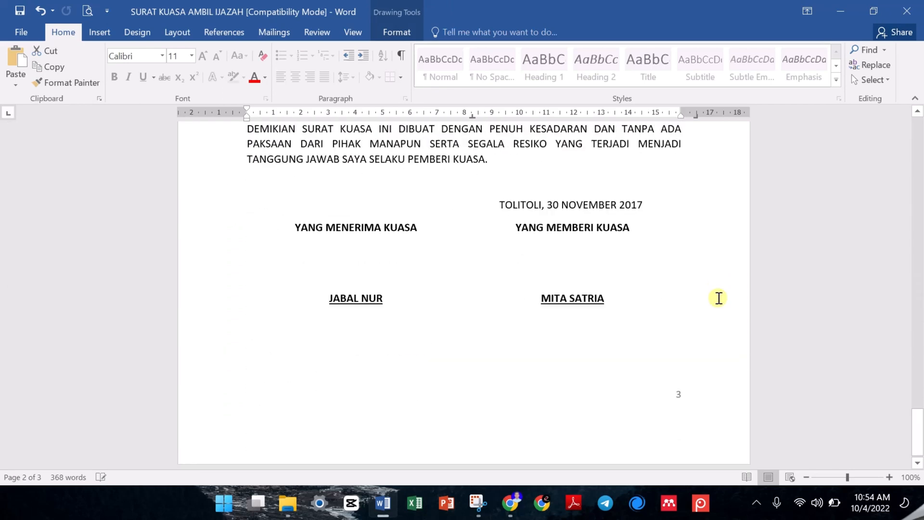
{"action": "left_click", "coordinate": [638, 294]}
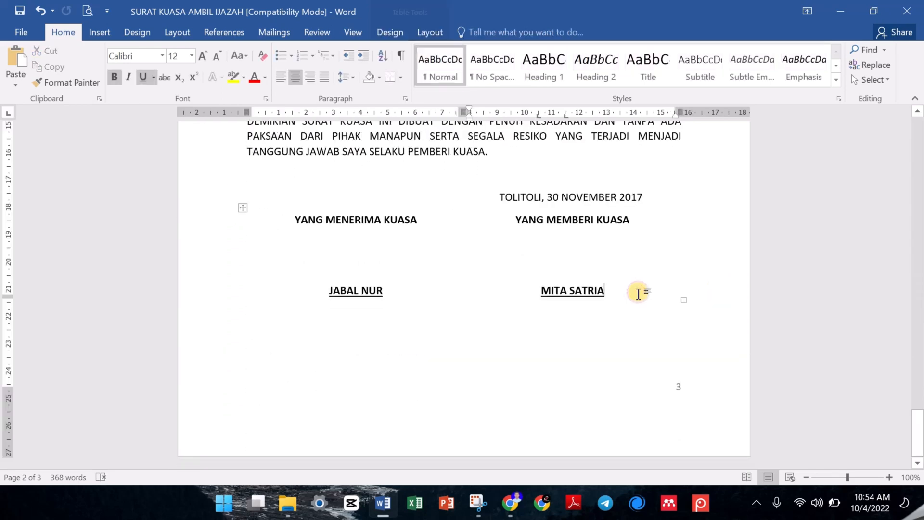
{"action": "left_click", "coordinate": [619, 344]}
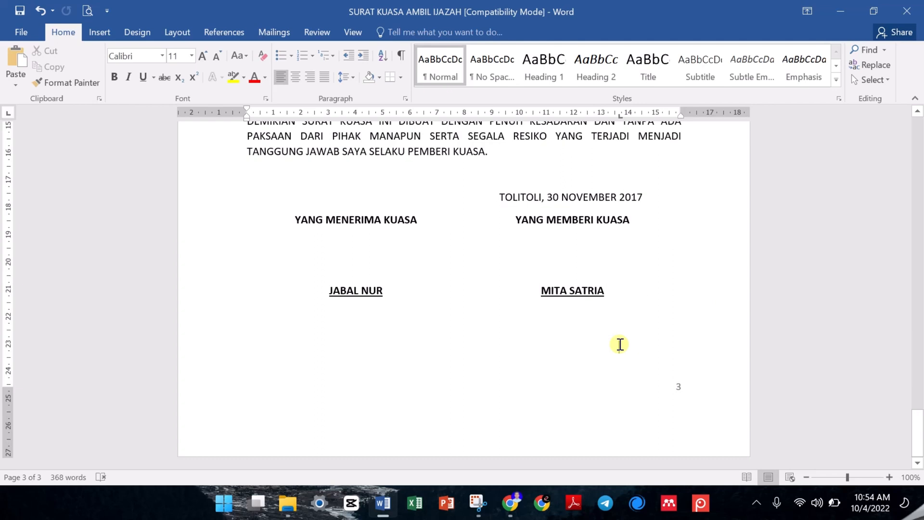
{"action": "key", "text": "ctrl+Return"}
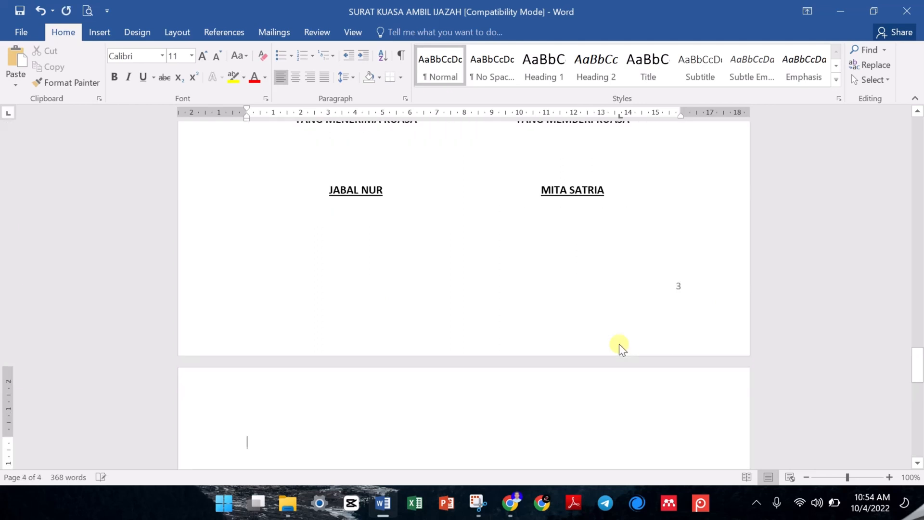
{"action": "scroll", "coordinate": [620, 345], "scroll_direction": "down", "scroll_amount": 4}
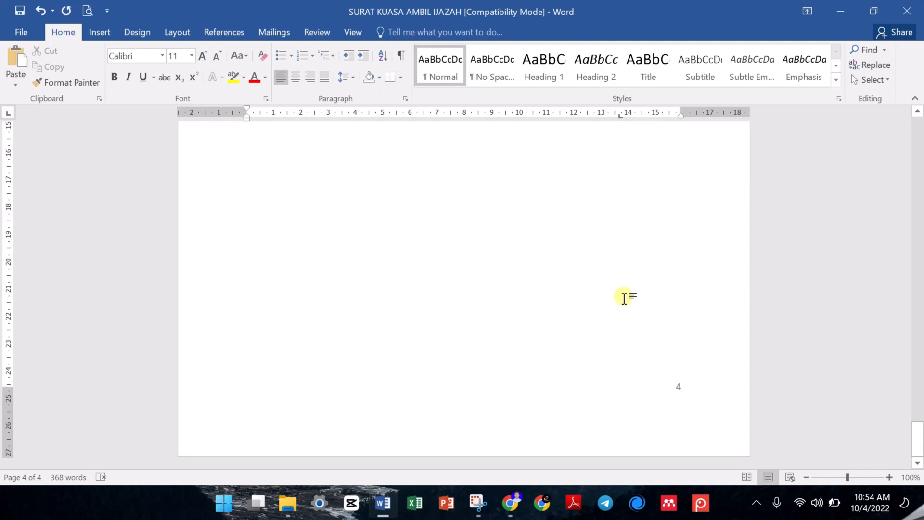
{"action": "scroll", "coordinate": [624, 299], "scroll_direction": "down", "scroll_amount": 2, "text": "ctrl"}
{"action": "scroll", "coordinate": [624, 298], "scroll_direction": "up", "scroll_amount": 12}
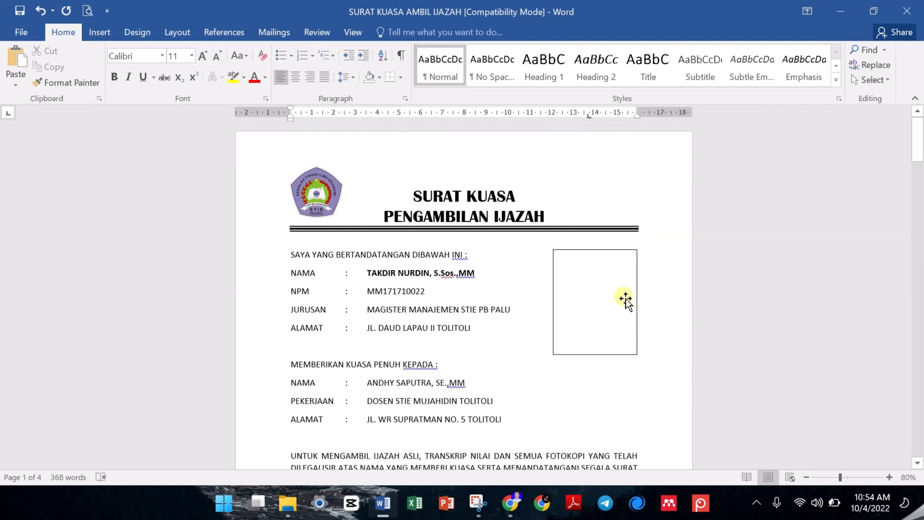
{"action": "scroll", "coordinate": [626, 298], "scroll_direction": "up", "scroll_amount": 2, "text": "ctrl"}
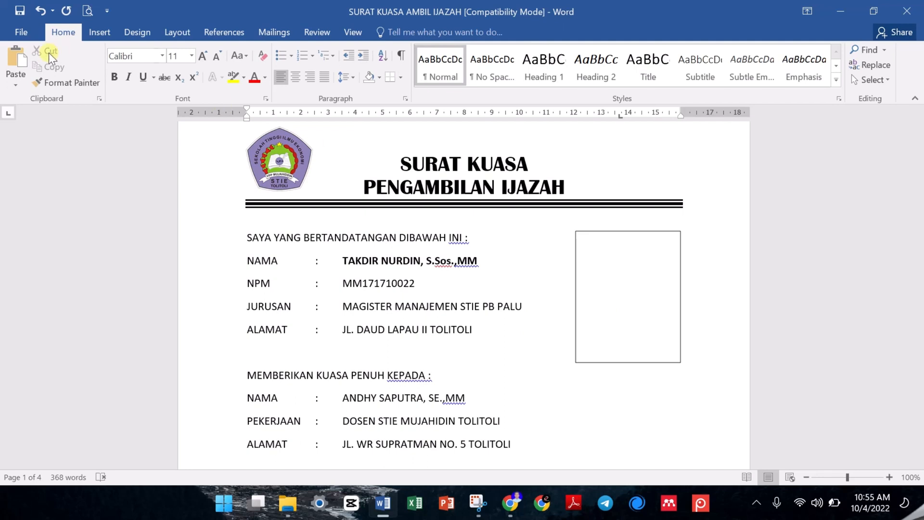
{"action": "left_click", "coordinate": [409, 316]}
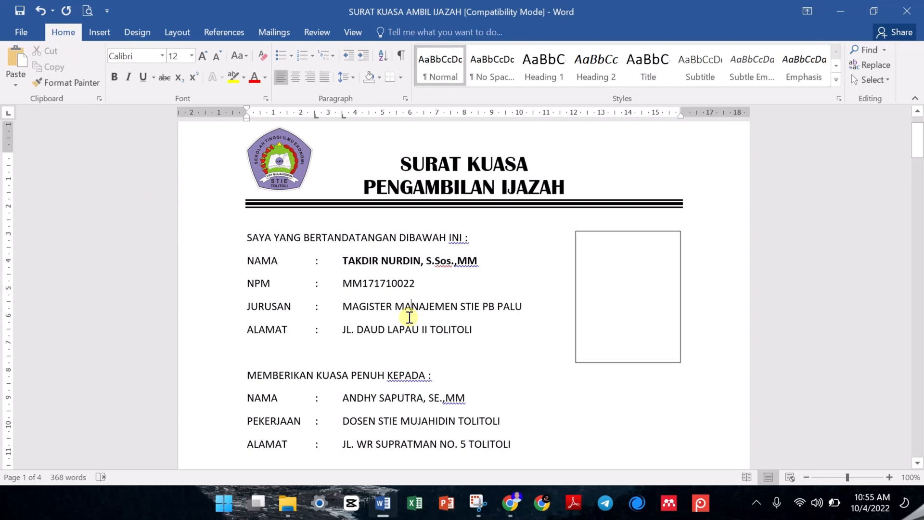
{"action": "scroll", "coordinate": [409, 316], "scroll_direction": "up", "scroll_amount": 2}
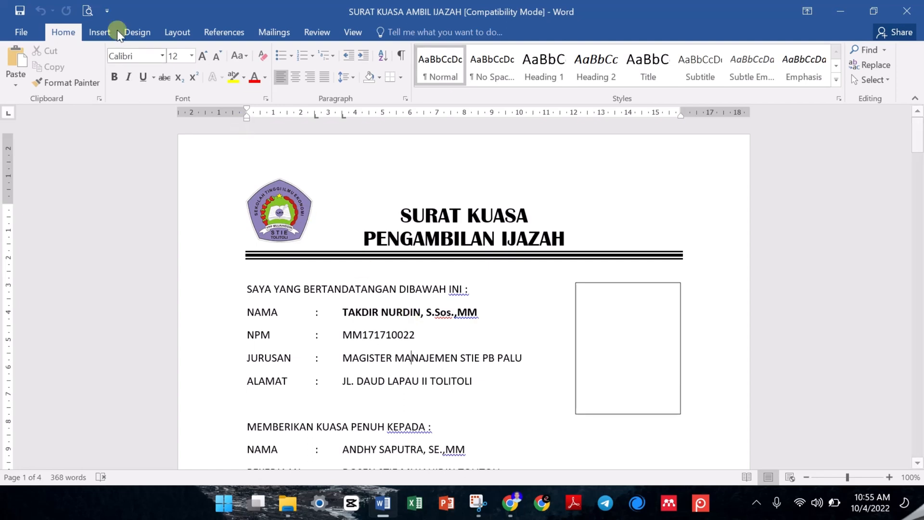
{"action": "left_click", "coordinate": [16, 36]}
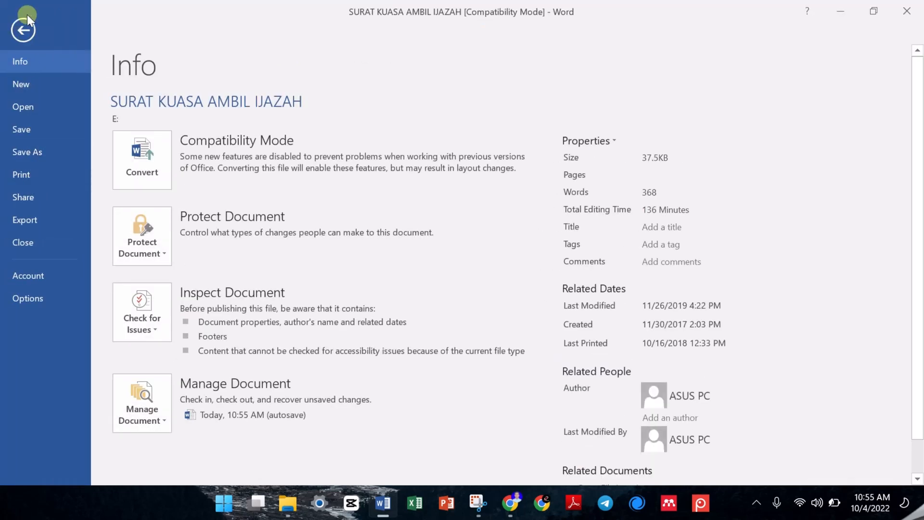
{"action": "left_click", "coordinate": [24, 20]}
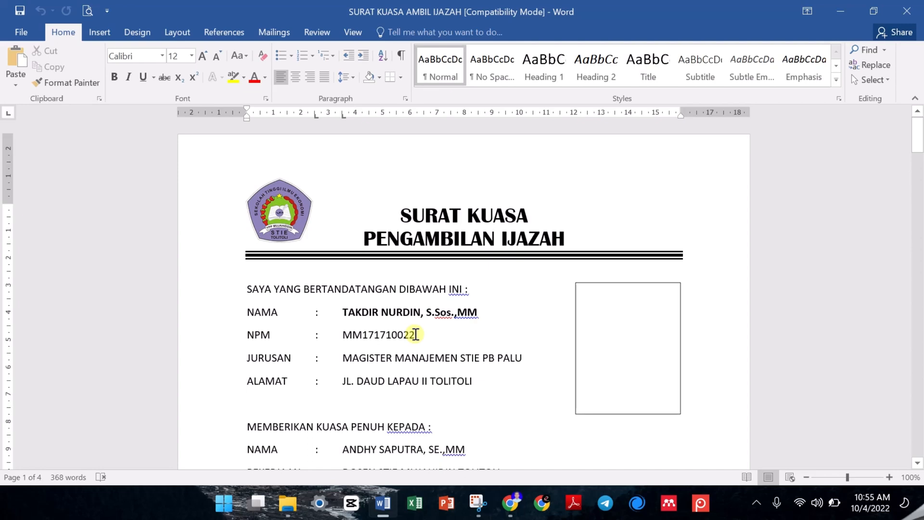
- Open the print settings and review the available printers and the options for which pages to print
{"action": "key", "text": "ctrl+p"}
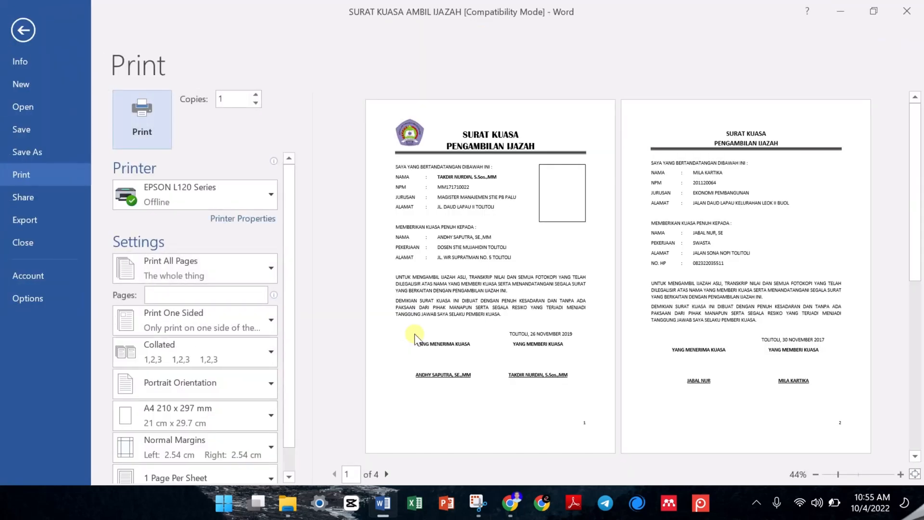
{"action": "left_click", "coordinate": [178, 199]}
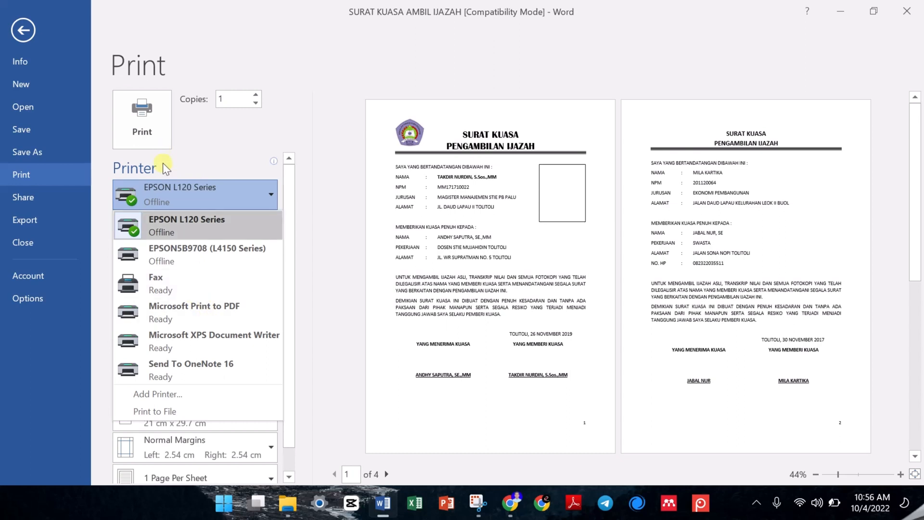
{"action": "left_click", "coordinate": [215, 142]}
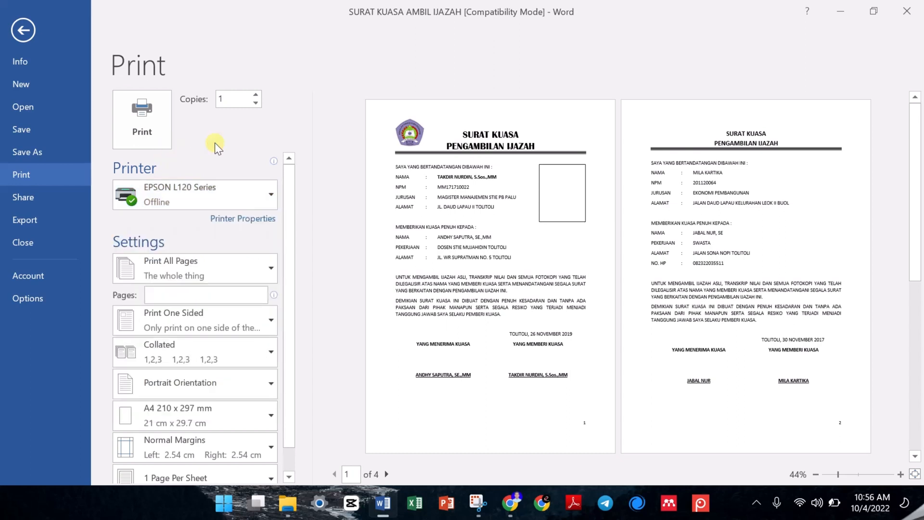
{"action": "left_click", "coordinate": [213, 258]}
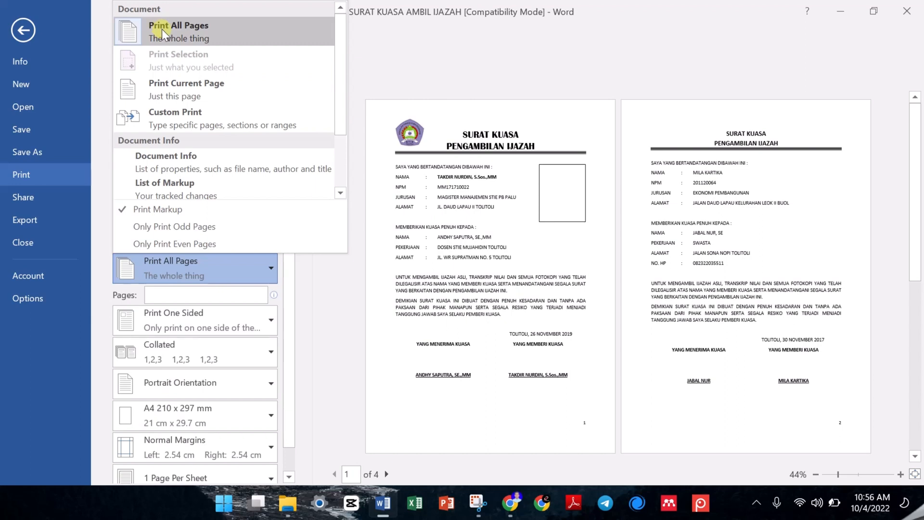
{"action": "left_click", "coordinate": [420, 42]}
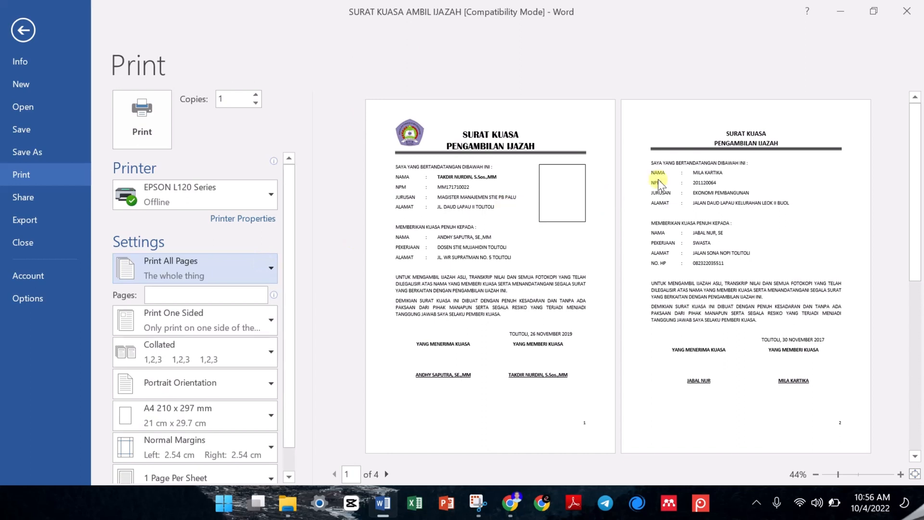
- Set a custom print range covering pages 2-8 of the letter
{"action": "left_click", "coordinate": [689, 179]}
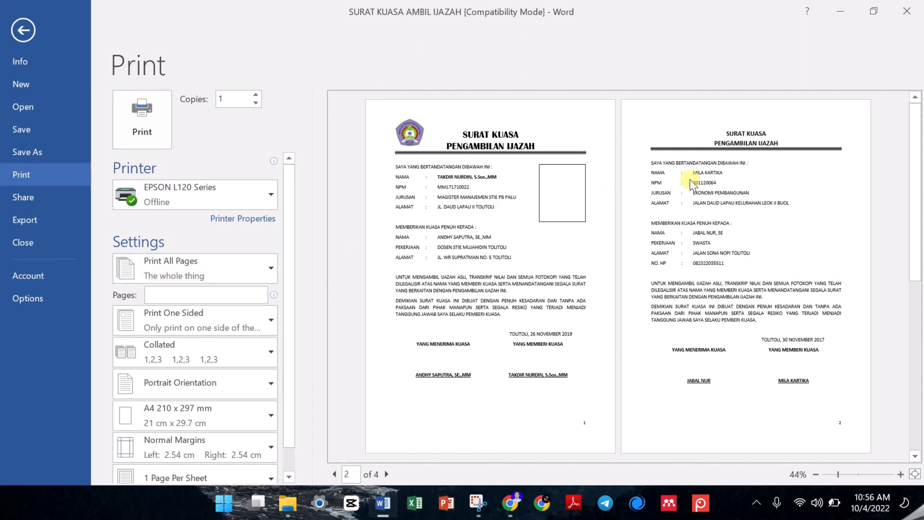
{"action": "left_click", "coordinate": [227, 295]}
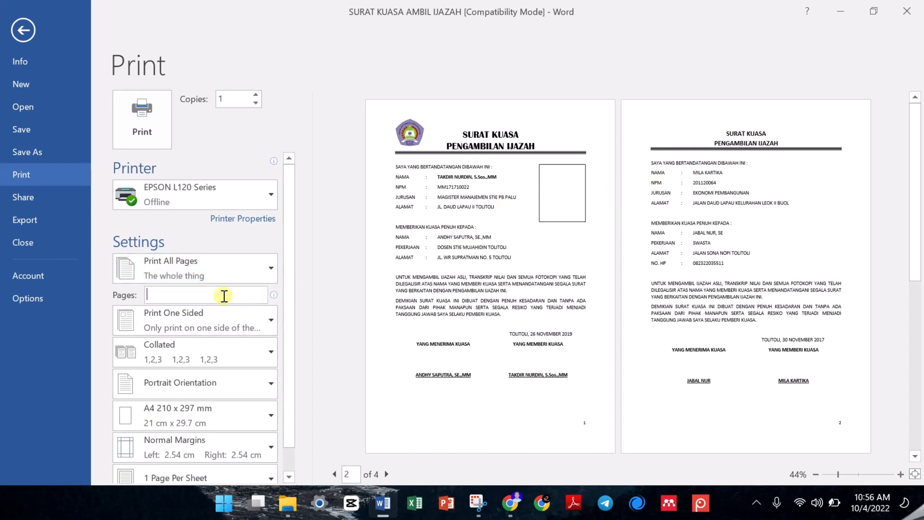
{"action": "type", "text": "2"}
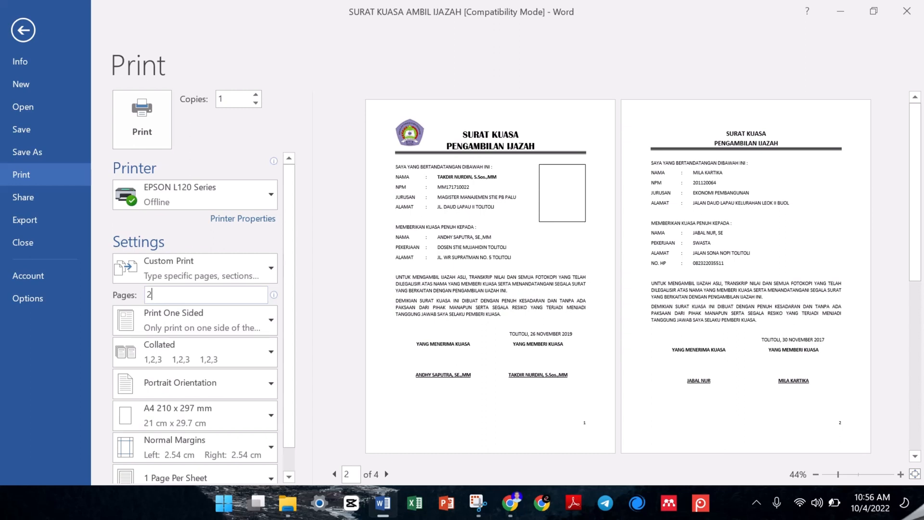
{"action": "type", "text": ",4"}
{"action": "key", "text": "BackSpace"}
{"action": "key", "text": "BackSpace"}
{"action": "type", "text": "-8"}
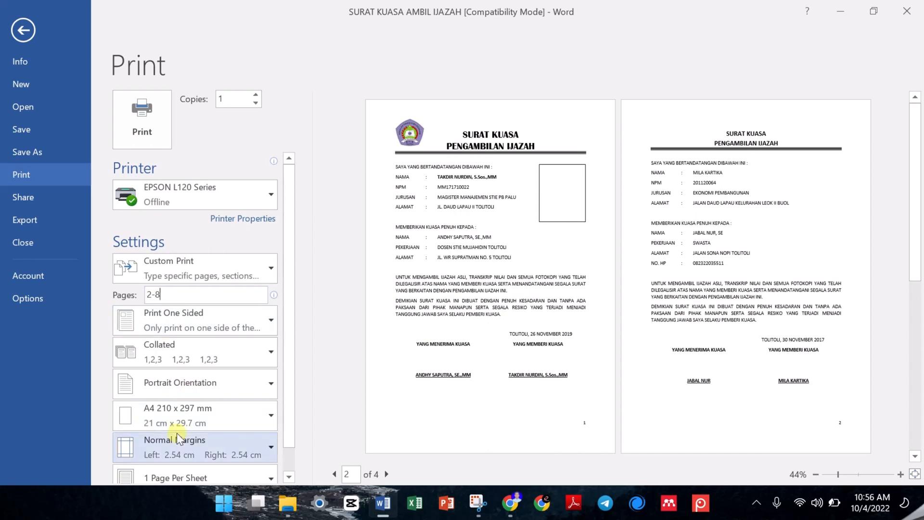
- Review the remaining print settings and the available paper sizes, and return to the document
{"action": "scroll", "coordinate": [177, 432], "scroll_direction": "down", "scroll_amount": 1}
{"action": "scroll", "coordinate": [177, 432], "scroll_direction": "up", "scroll_amount": 1}
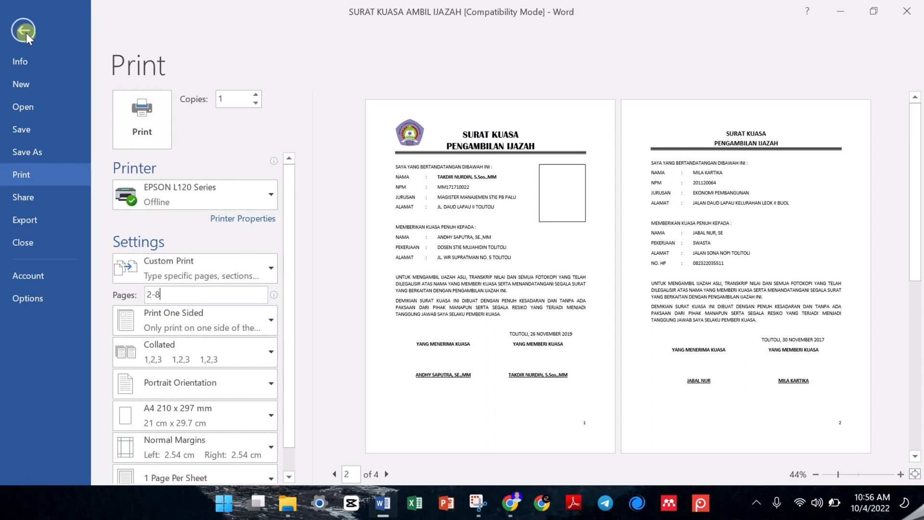
{"action": "scroll", "coordinate": [158, 120], "scroll_direction": "down", "scroll_amount": 1}
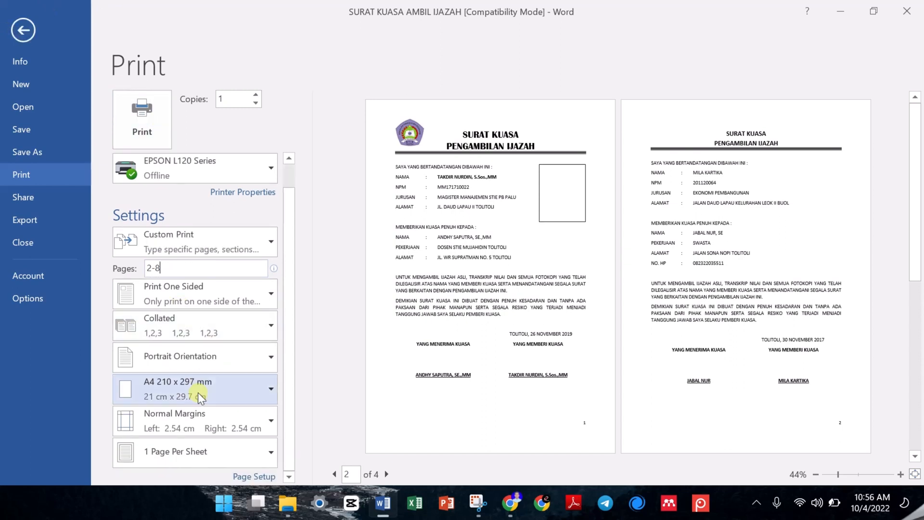
{"action": "left_click", "coordinate": [171, 394]}
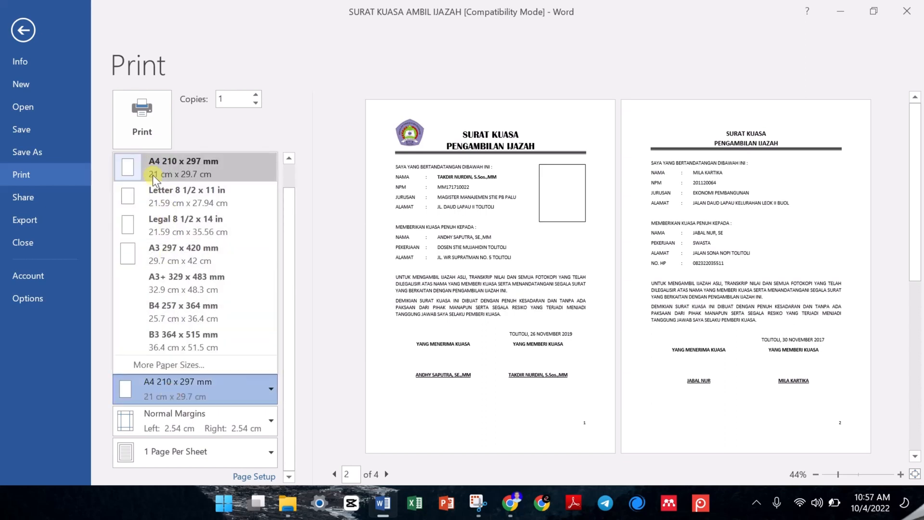
{"action": "left_click", "coordinate": [29, 21]}
{"action": "left_click", "coordinate": [29, 24]}
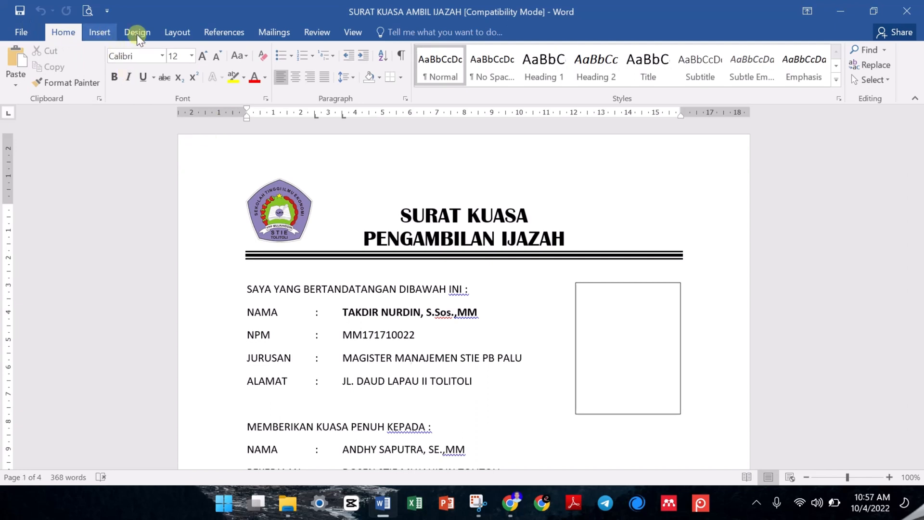
- Change the document's paper size to Legal 8 1/2 x 14 in
{"action": "left_click", "coordinate": [176, 40]}
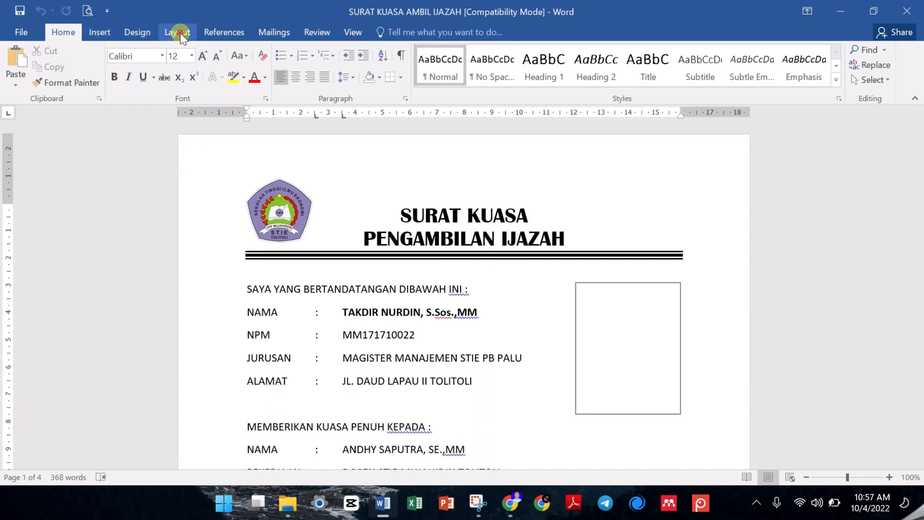
{"action": "left_click", "coordinate": [180, 33]}
{"action": "left_click", "coordinate": [97, 72]}
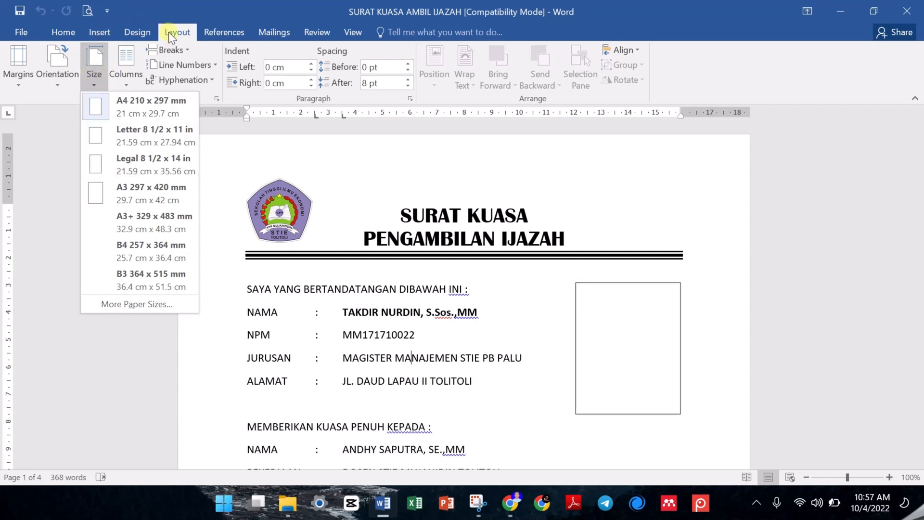
{"action": "left_click", "coordinate": [119, 166]}
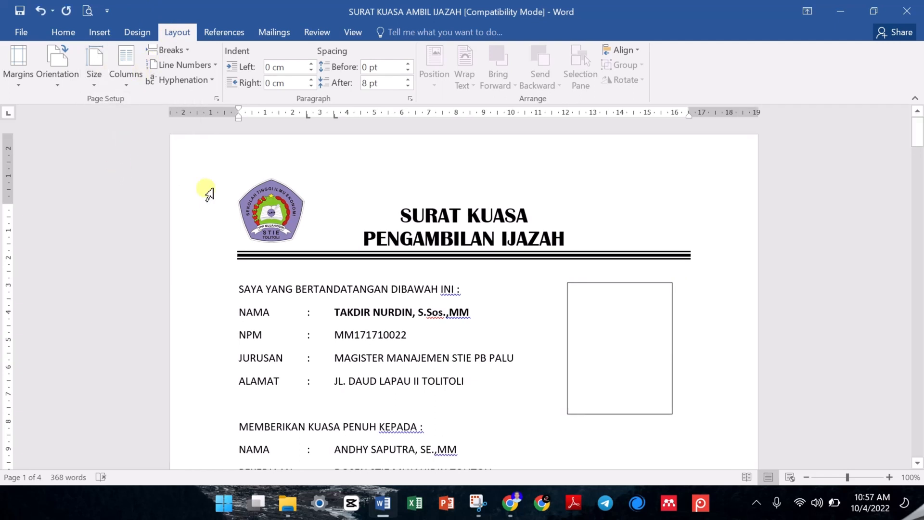
- Set a custom paper height of 33 cm for the whole document and check its pages
{"action": "left_click", "coordinate": [98, 77]}
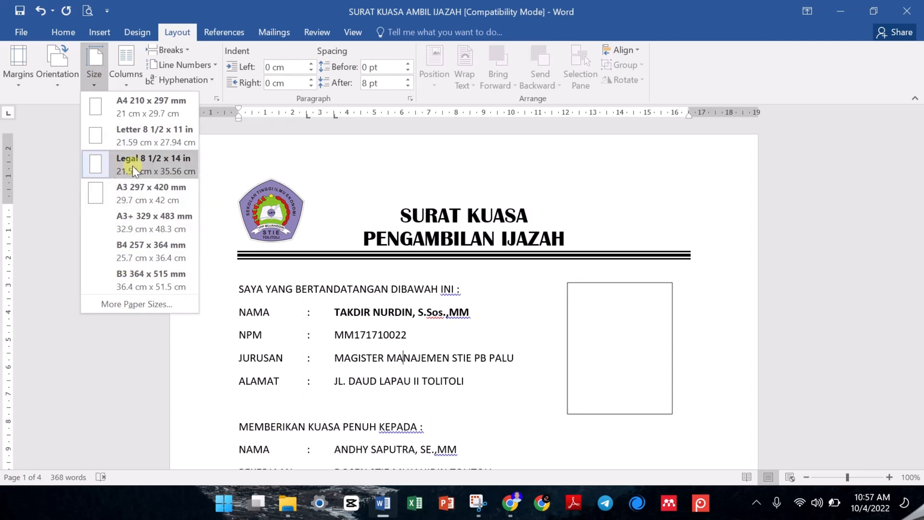
{"action": "left_click", "coordinate": [160, 308]}
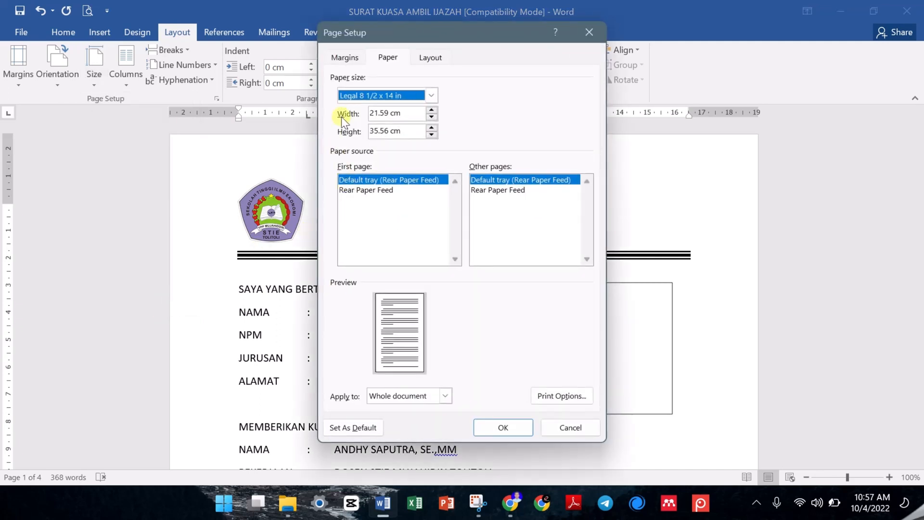
{"action": "double_click", "coordinate": [389, 130]}
{"action": "type", "text": "33"}
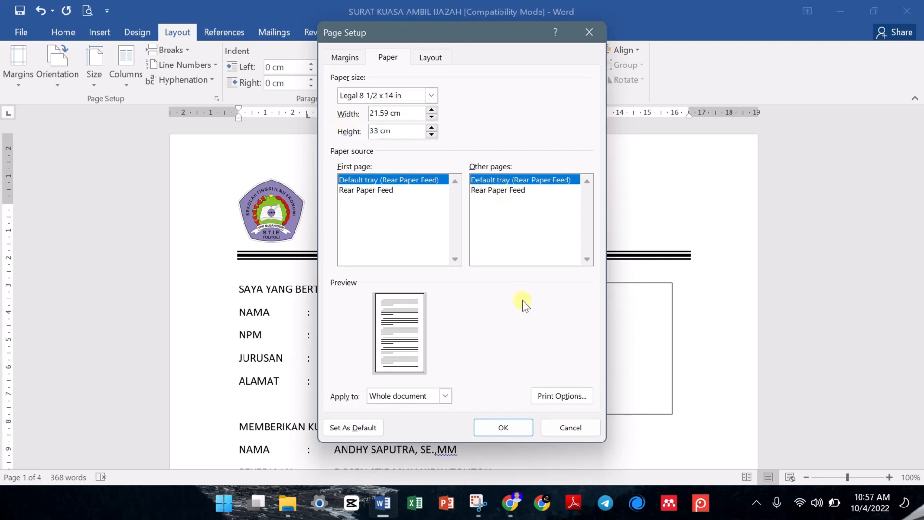
{"action": "left_click", "coordinate": [501, 429]}
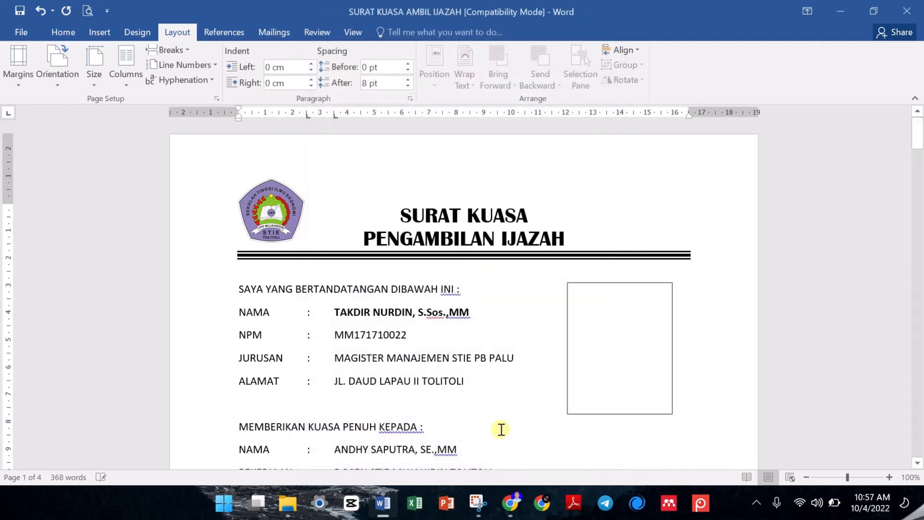
{"action": "scroll", "coordinate": [500, 428], "scroll_direction": "down", "scroll_amount": 5}
{"action": "scroll", "coordinate": [501, 429], "scroll_direction": "down", "scroll_amount": 20}
{"action": "scroll", "coordinate": [501, 429], "scroll_direction": "up", "scroll_amount": 15}
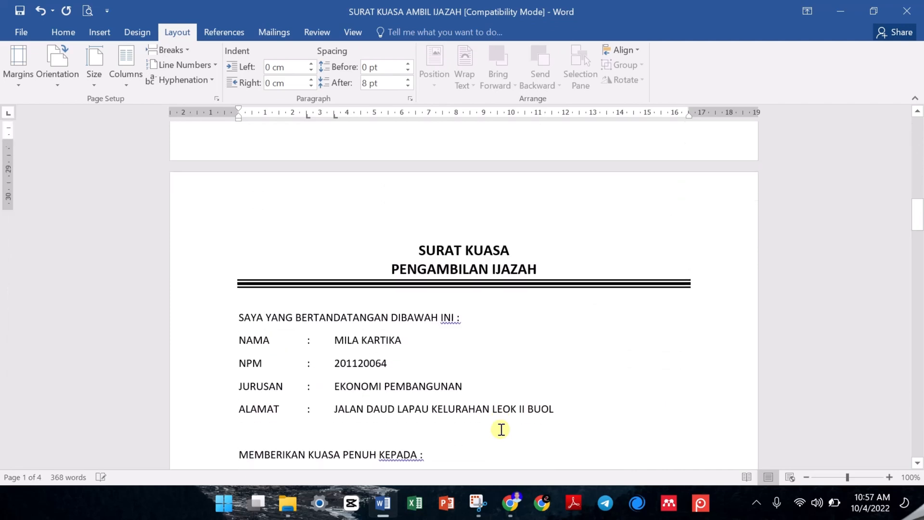
{"action": "scroll", "coordinate": [501, 429], "scroll_direction": "up", "scroll_amount": 10}
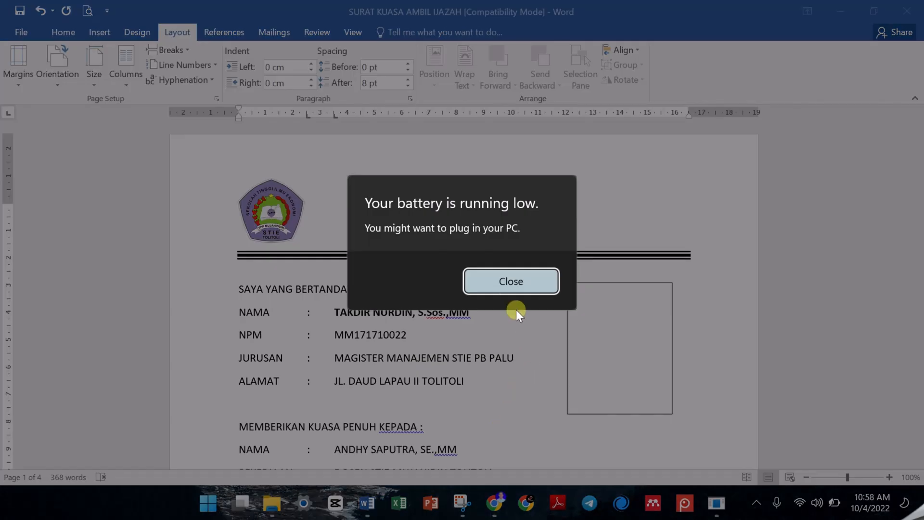
{"action": "left_click", "coordinate": [504, 282]}
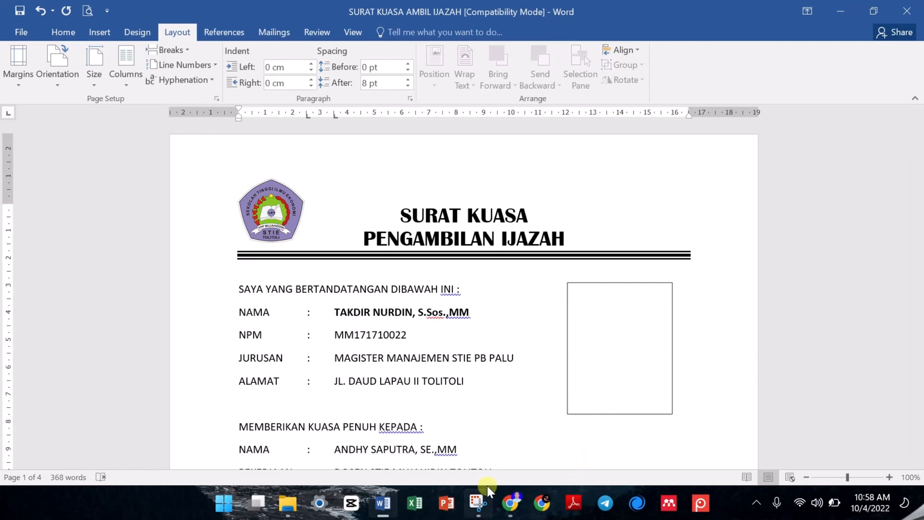
{"action": "scroll", "coordinate": [717, 271], "scroll_direction": "down", "scroll_amount": 7}
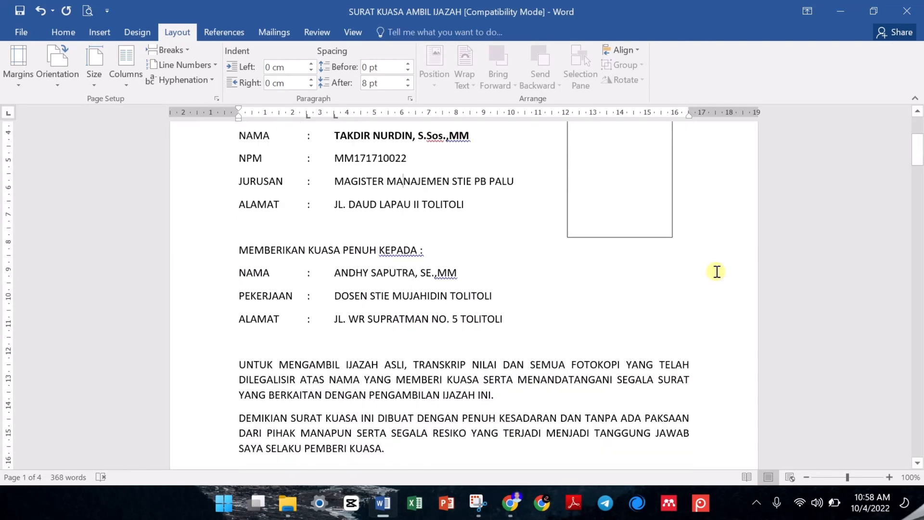
{"action": "scroll", "coordinate": [717, 272], "scroll_direction": "up", "scroll_amount": 5}
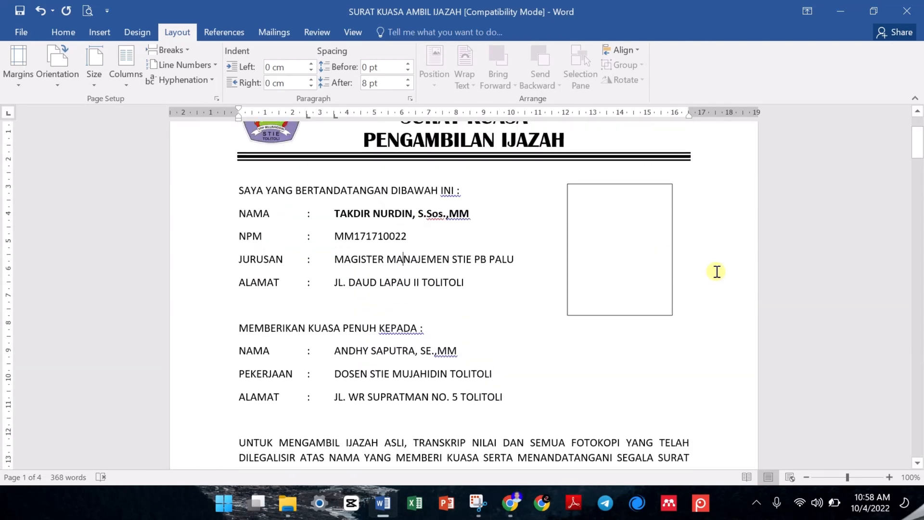